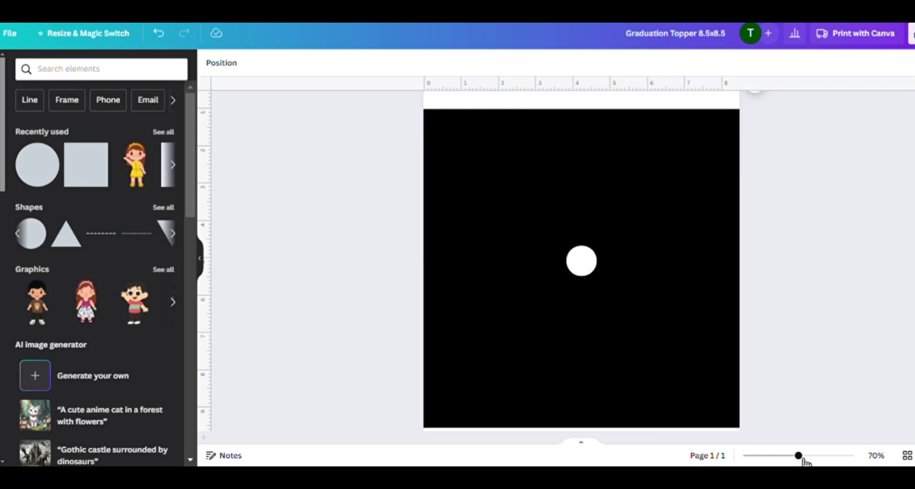
Try tan, mint green, purple, orange and white fills on the black square
left_click_drag(798, 455, 787, 456)
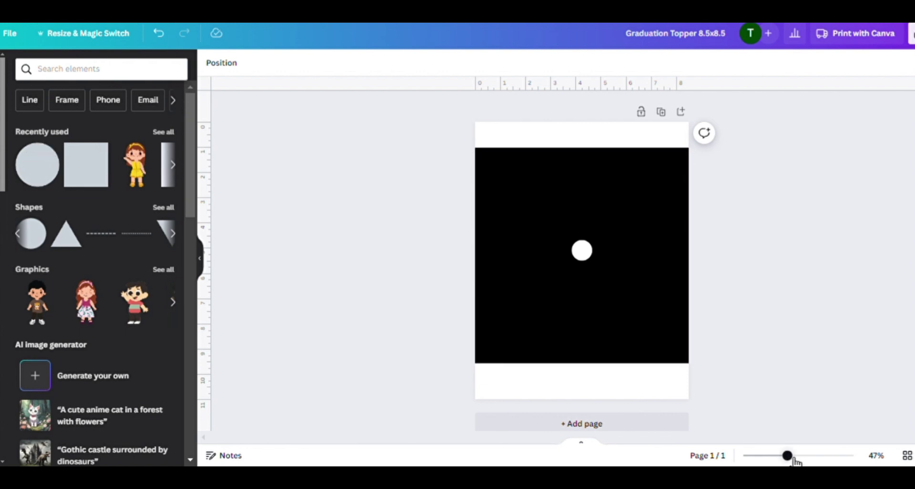
left_click_drag(793, 458, 805, 459)
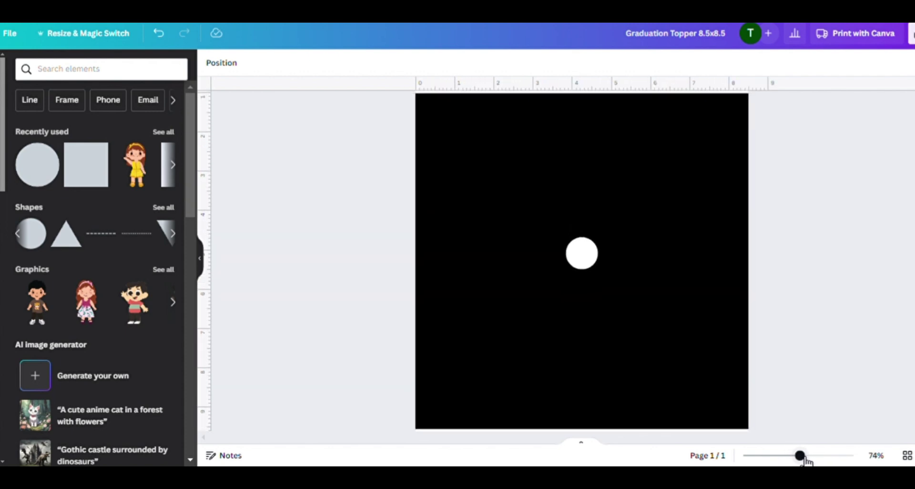
scroll(638, 215, "up", 1)
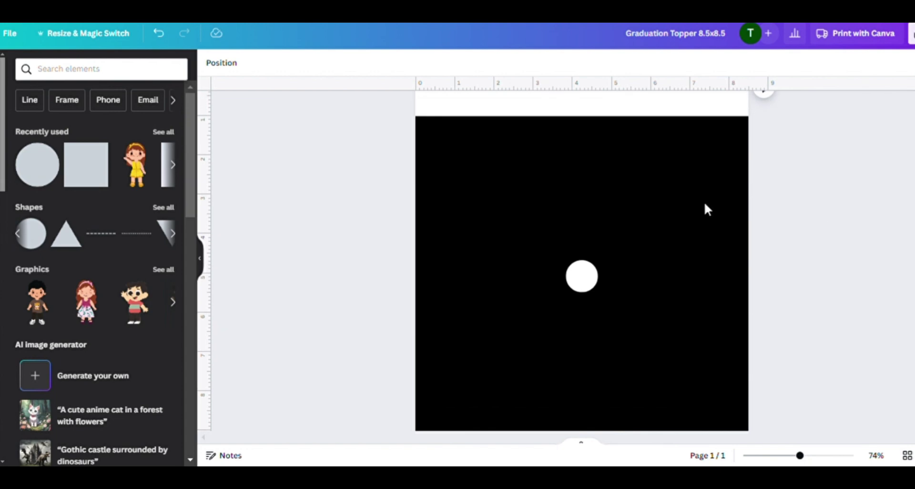
left_click(619, 239)
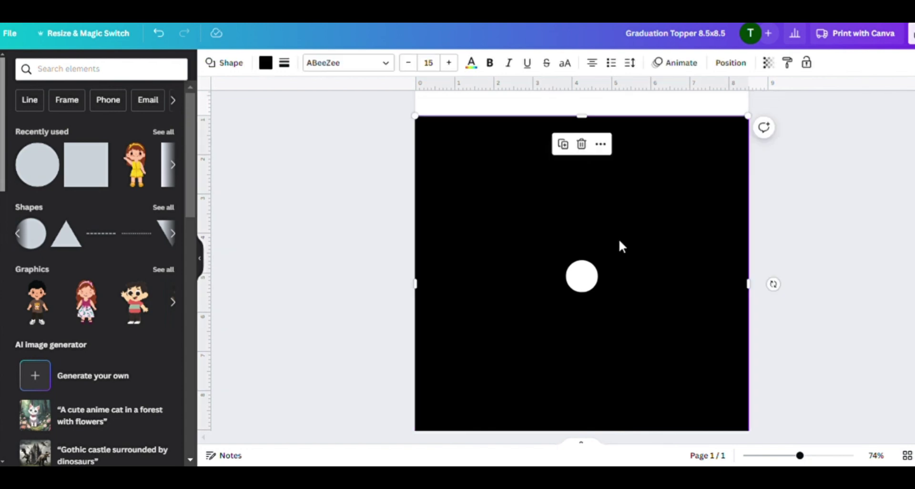
left_click(266, 64)
left_click(86, 265)
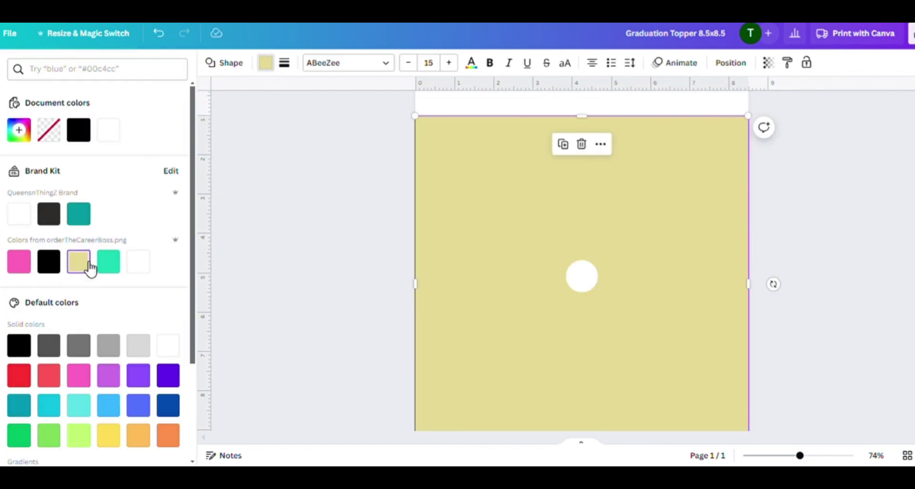
left_click(119, 263)
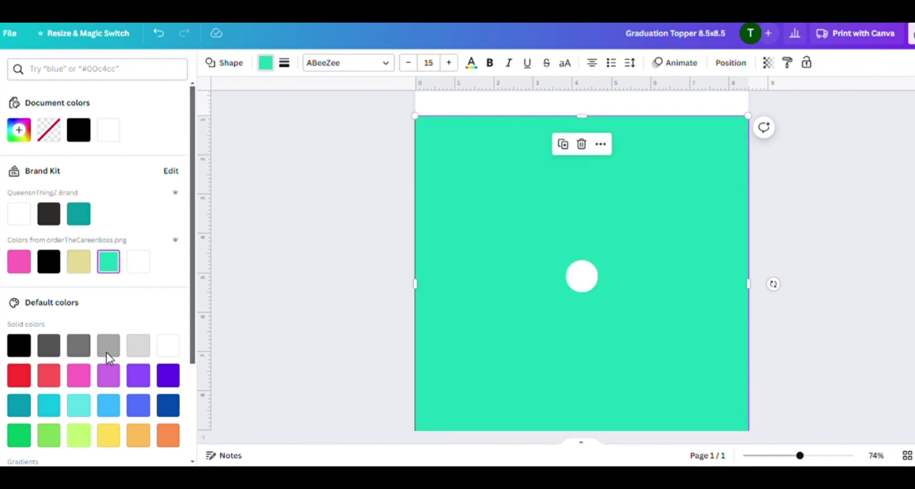
left_click(109, 377)
left_click(138, 434)
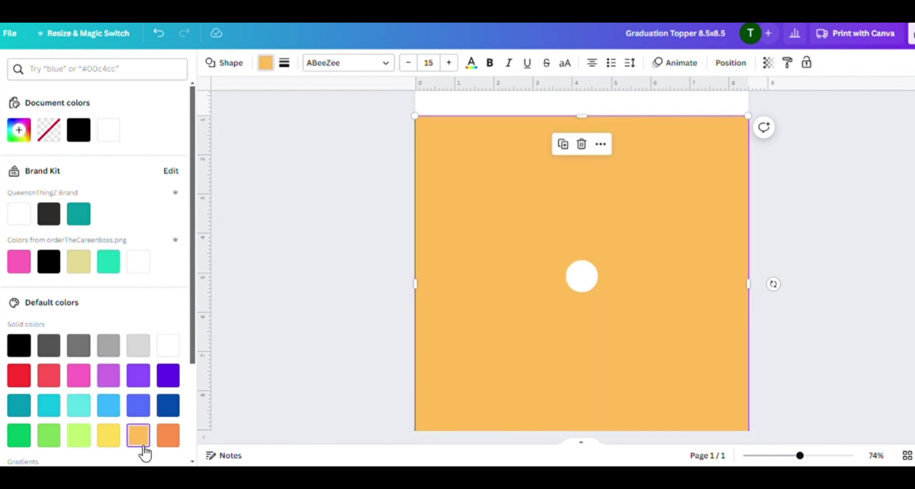
left_click(174, 358)
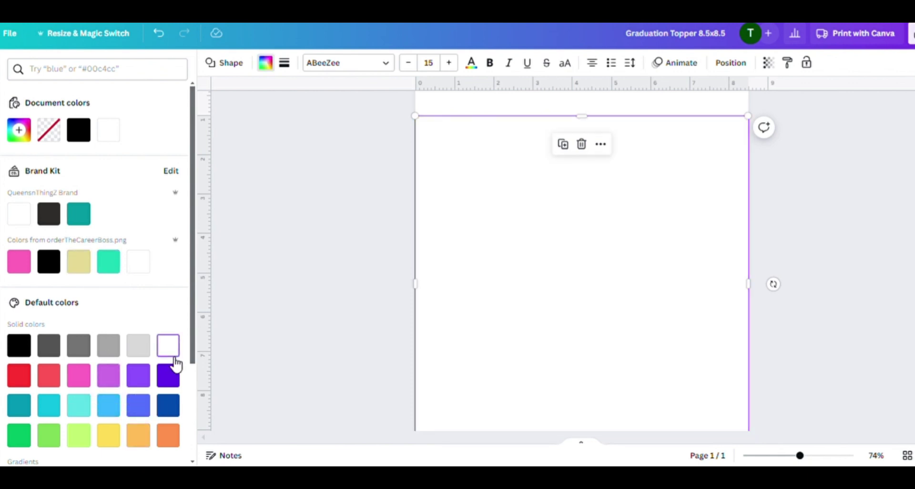
Try black and mint green page backgrounds, and a mint green fill on the central circle
left_click(436, 104)
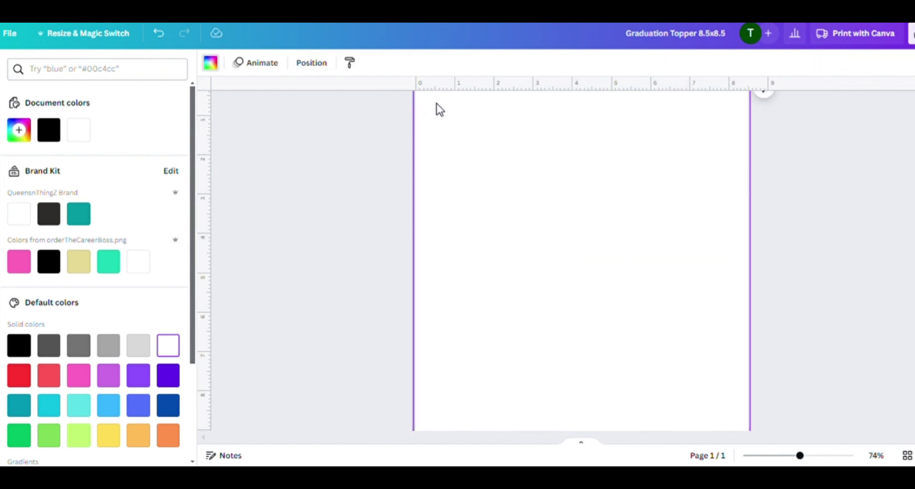
left_click(51, 134)
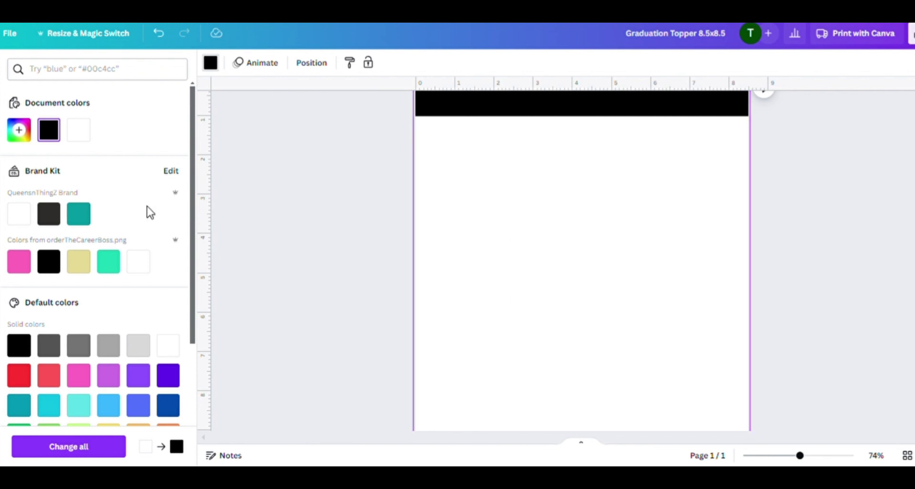
left_click(112, 265)
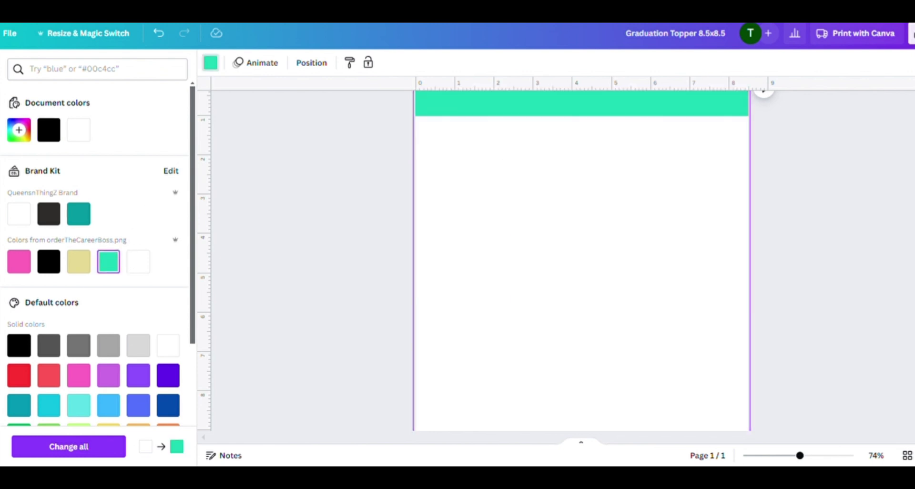
scroll(581, 262, "down", 3)
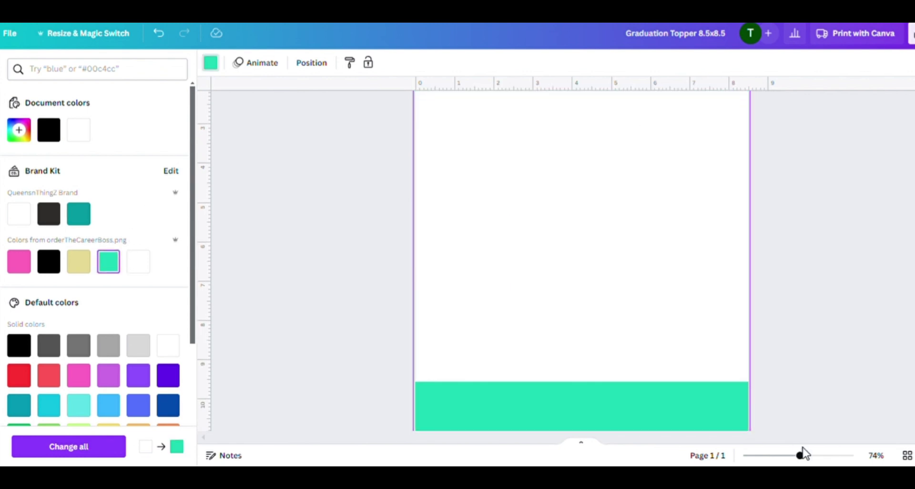
left_click_drag(803, 458, 800, 458)
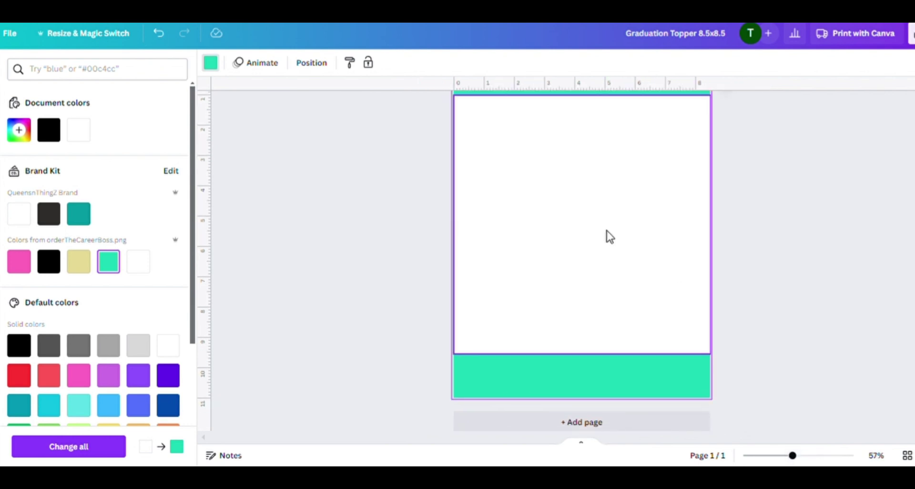
left_click(576, 219)
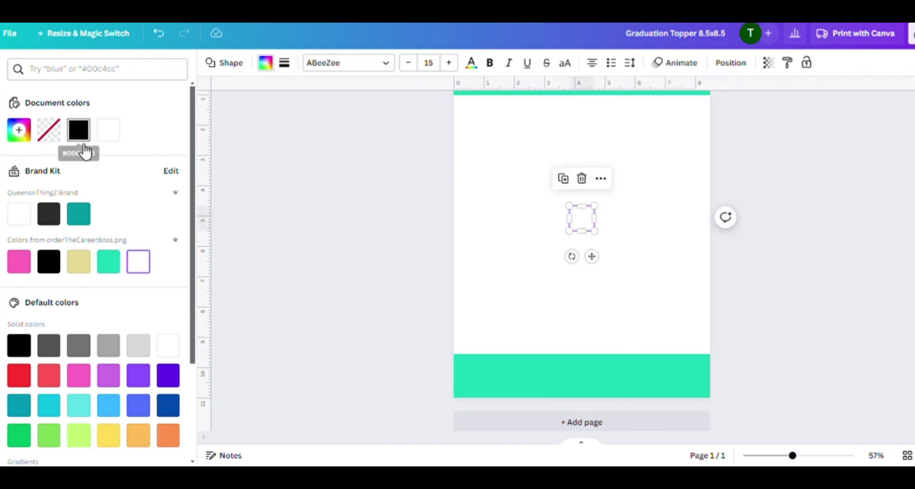
left_click(112, 261)
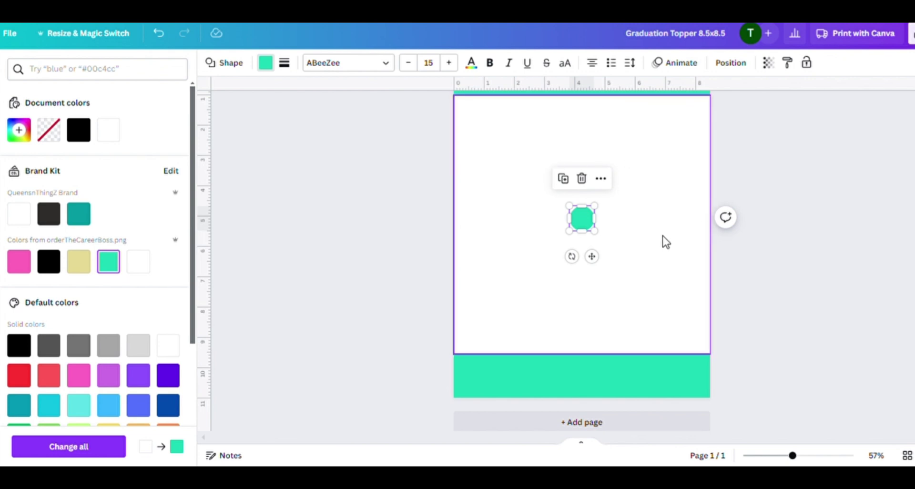
Undo the trial colour changes to the circle, page background and square
left_click(167, 37)
left_click(167, 37)
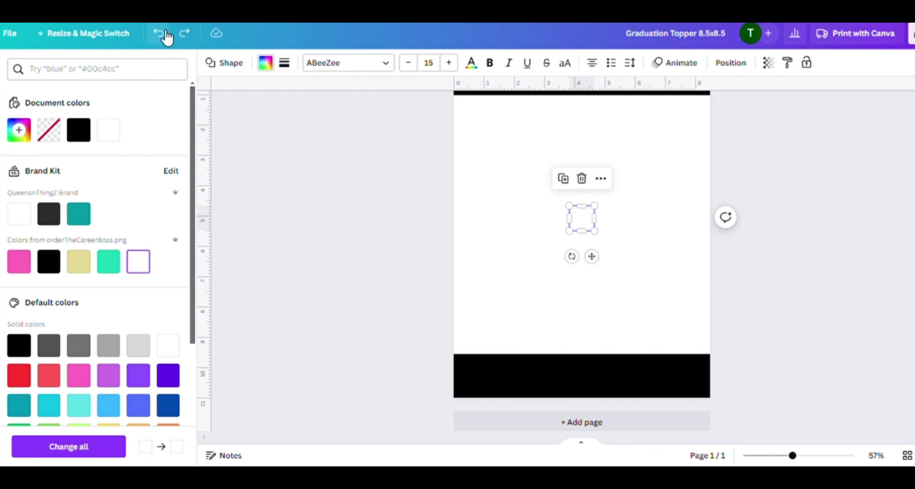
left_click(167, 37)
left_click(166, 37)
left_click(167, 37)
left_click(167, 38)
left_click(167, 37)
left_click(167, 37)
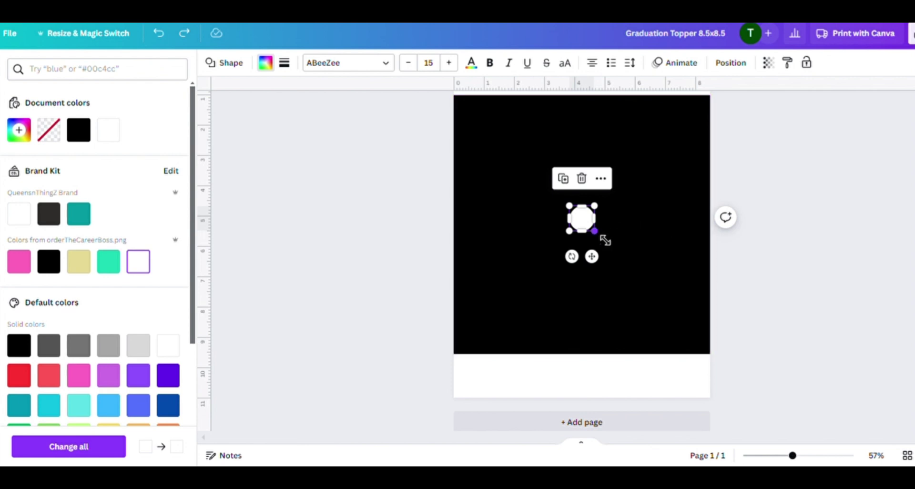
left_click_drag(601, 233, 603, 236)
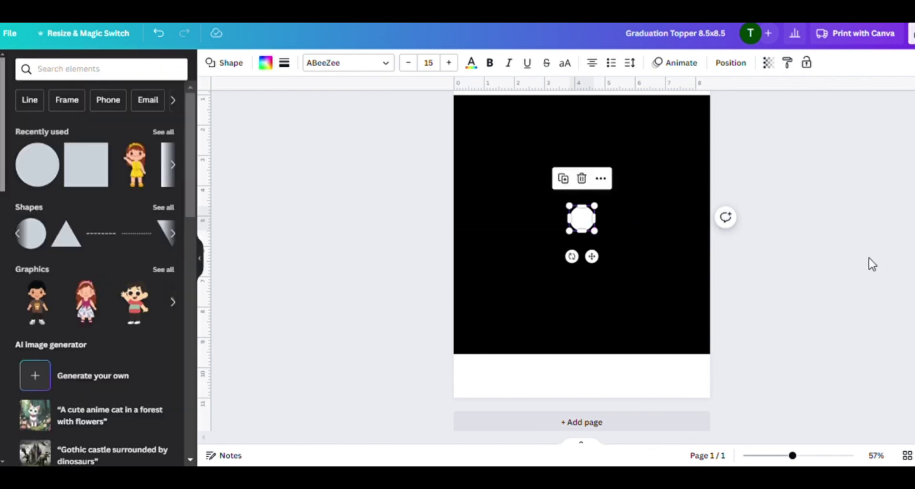
left_click(868, 258)
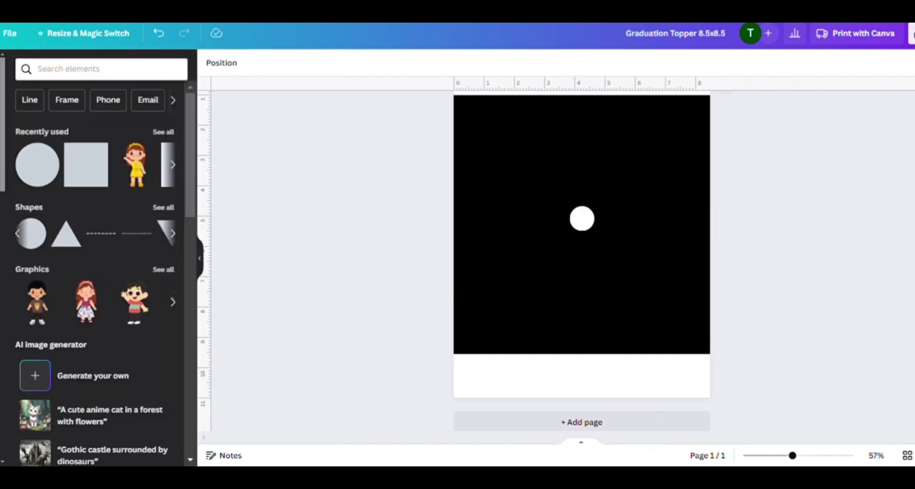
scroll(586, 296, "up", 2)
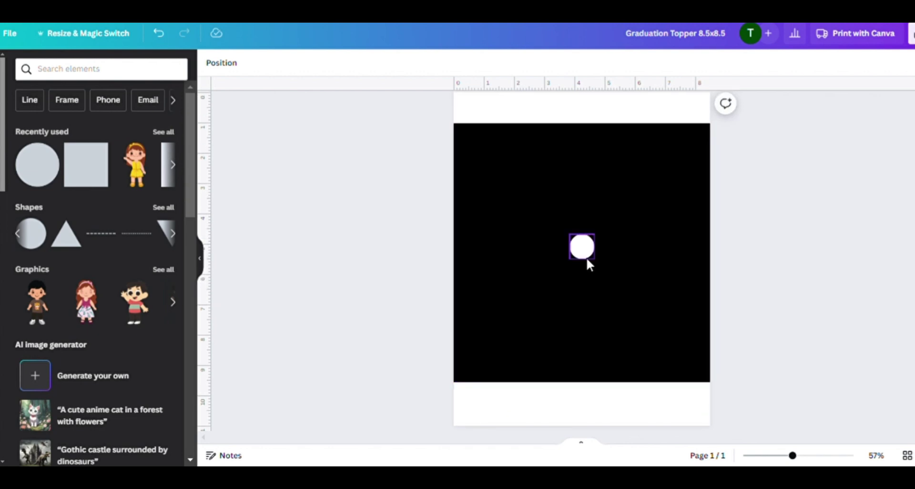
left_click(586, 256)
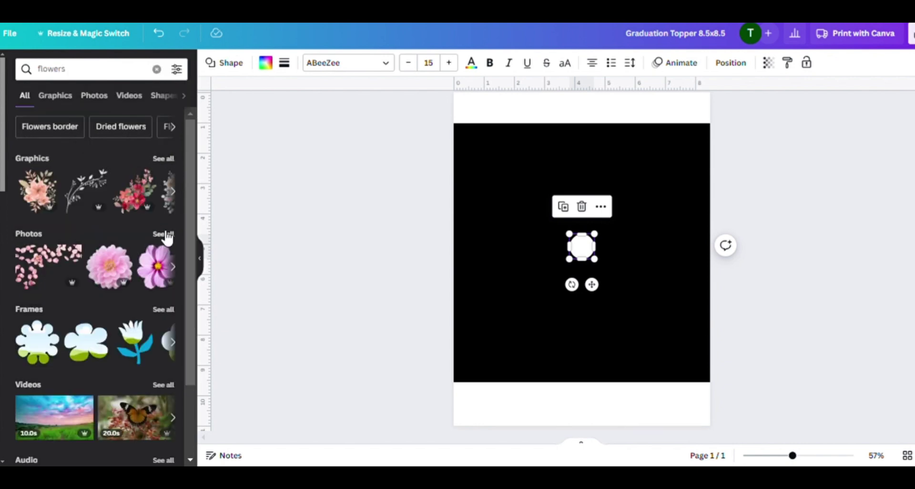
Browse the flower graphics and add the orange and cream floral corner bouquet to the page
left_click(165, 157)
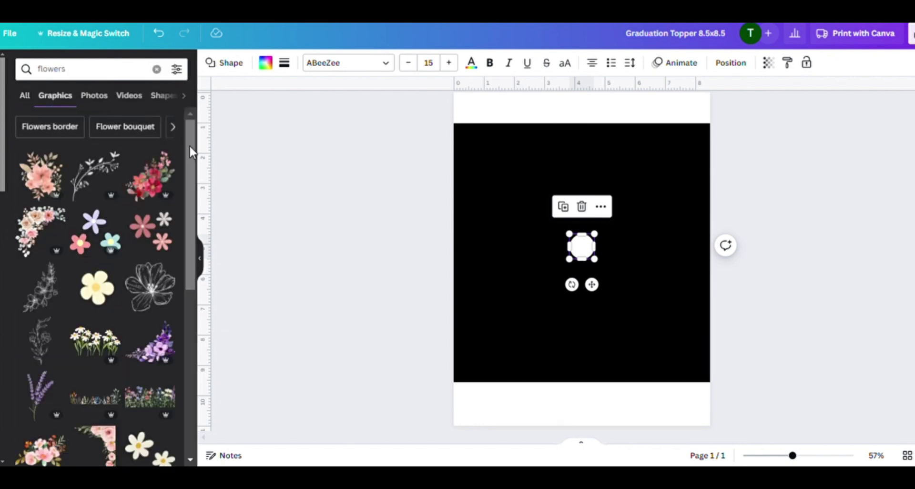
left_click_drag(196, 157, 177, 270)
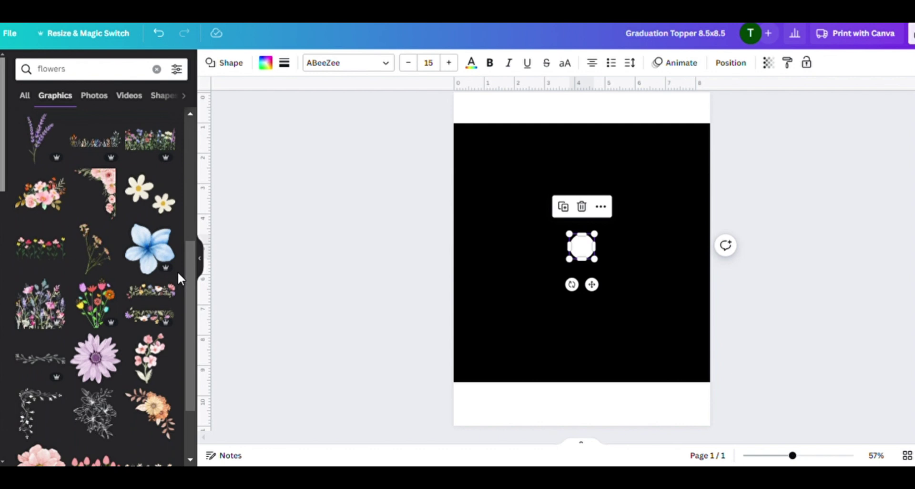
scroll(187, 359, "down", 3)
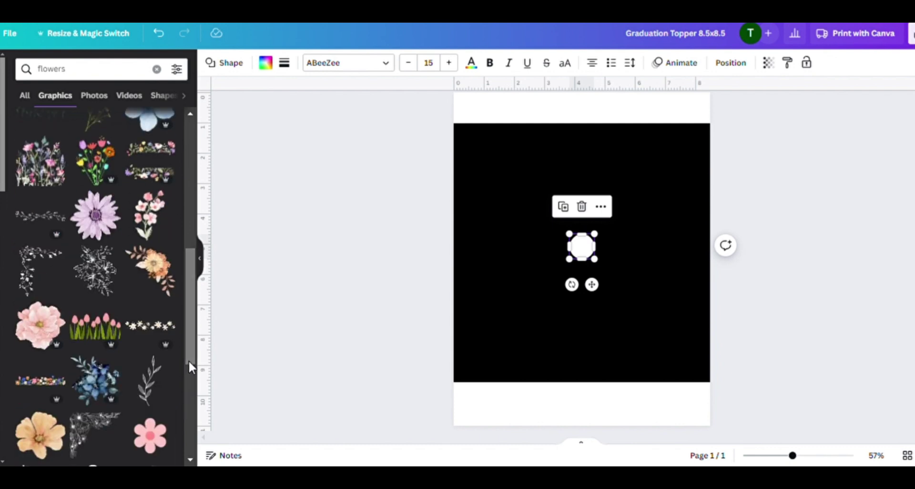
scroll(188, 400, "down", 6)
scroll(192, 429, "down", 3)
scroll(194, 409, "up", 8)
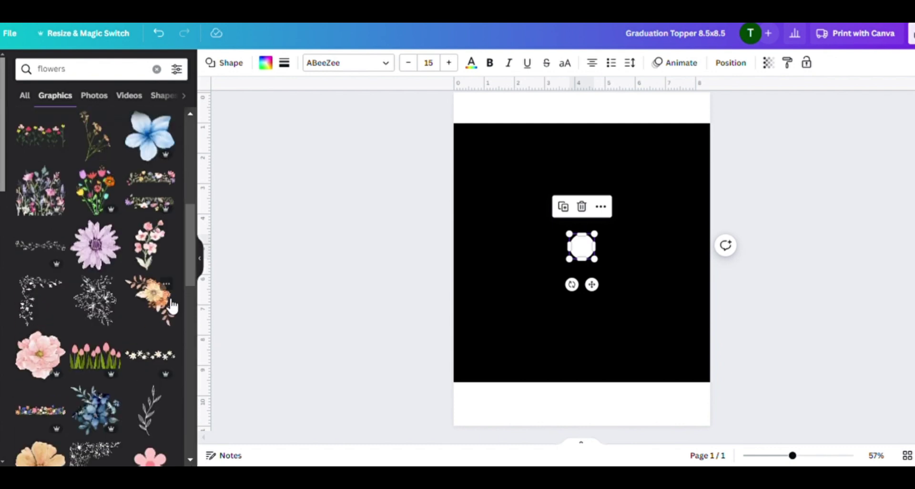
left_click(151, 300)
Shrink and rotate the bouquet and arrange it with a duplicate along the black square's upper edge
left_click_drag(582, 384, 616, 348)
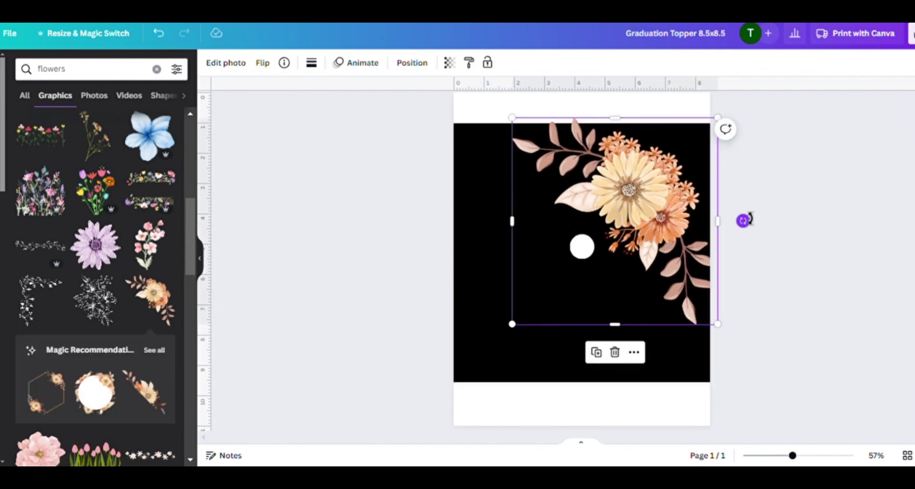
left_click_drag(742, 220, 729, 179)
left_click_drag(642, 216, 608, 200)
left_click_drag(722, 259, 649, 234)
left_click_drag(617, 297, 601, 270)
left_click(530, 324)
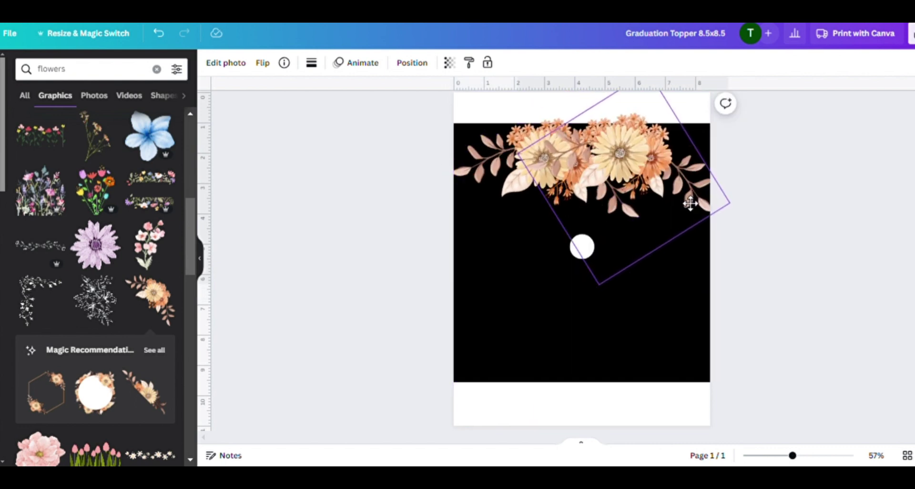
Place further bouquet copies along the right side of the black square
left_click(607, 323)
left_click_drag(715, 176, 685, 242)
left_click_drag(723, 331, 717, 364)
left_click_drag(683, 235, 670, 242)
left_click(641, 130)
Place a bouquet copy on the square's left side beneath the top row and rotate it to face the left edge
left_click_drag(719, 322, 469, 238)
left_click(675, 310)
left_click_drag(523, 281, 658, 110)
left_click_drag(516, 200, 530, 218)
left_click_drag(588, 163, 507, 103)
left_click_drag(479, 228, 491, 229)
left_click_drag(403, 195, 422, 224)
left_click_drag(494, 231, 510, 245)
left_click(625, 200)
left_click_drag(542, 175, 543, 183)
scroll(558, 224, "up", 1)
mouse_move(556, 226)
left_mouse_down()
mouse_move(543, 224)
mouse_move(550, 335)
mouse_move(583, 282)
mouse_move(579, 214)
mouse_move(562, 226)
left_mouse_up()
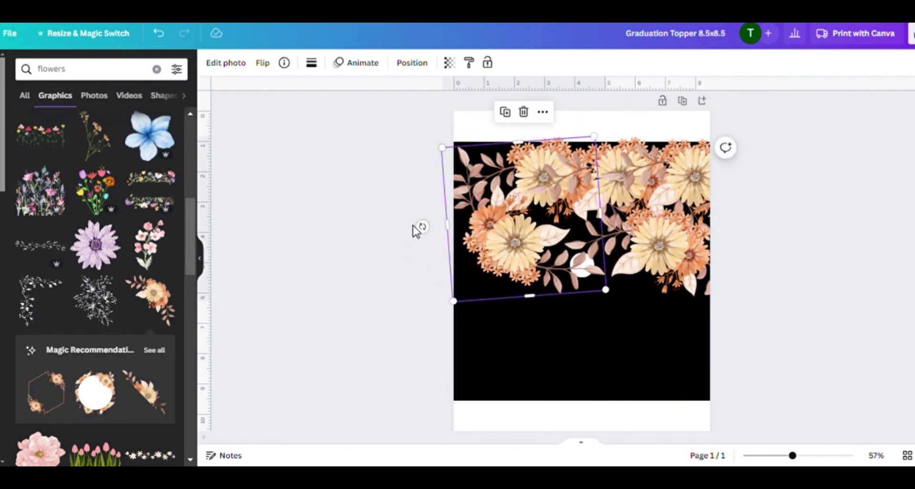
Turn the lower-left bouquet further and reposition it beneath the top row of flowers
left_click_drag(419, 227, 481, 235)
left_click_drag(556, 256, 539, 236)
left_click_drag(519, 155, 482, 108)
left_click_drag(529, 204, 572, 258)
left_click(842, 291)
Adjust the left bouquet's angle and move another bouquet copy to the square's upper-left area
left_click(522, 248)
left_click_drag(475, 104, 469, 242)
left_click_drag(455, 320, 456, 278)
left_click_drag(697, 253, 490, 162)
Duplicate the lower-right bouquet and place the rotated copy below the flowers on the left side
left_click(674, 229)
left_click(678, 327)
left_click_drag(686, 275, 548, 304)
left_click_drag(599, 333, 693, 261)
left_click_drag(560, 228, 564, 238)
Nudge the left and right bouquets inward to cover the gaps between the flowers
left_click(686, 210)
left_click_drag(532, 157, 552, 159)
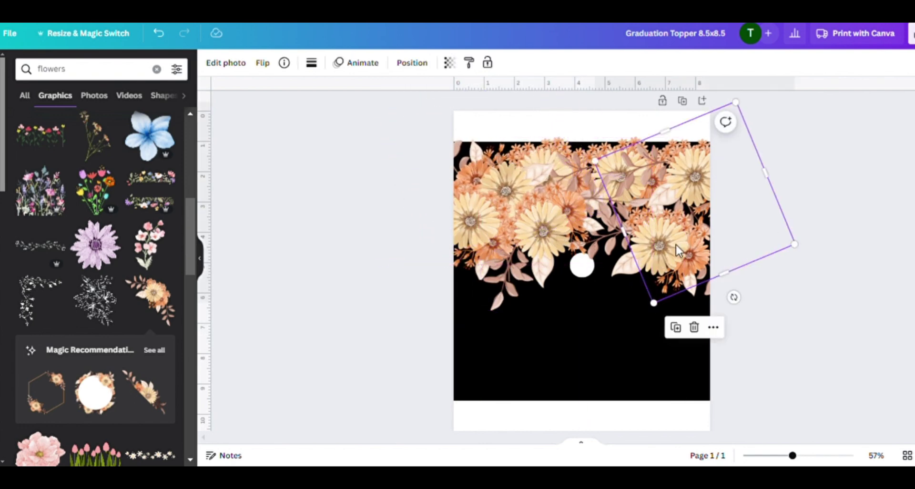
left_click_drag(675, 245, 666, 246)
left_click(786, 306)
left_click_drag(662, 289, 651, 289)
left_click(825, 323)
left_click_drag(467, 195, 495, 168)
left_click(867, 270)
Fine-tune the positions of the two right-hand bouquets against the square's right edge
left_click(686, 251)
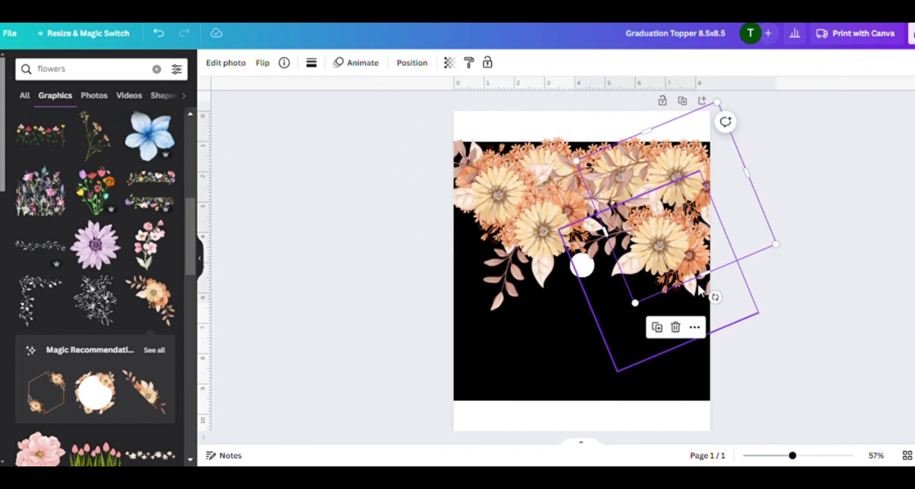
right_click(697, 272)
left_click(681, 212)
mouse_move(687, 244)
left_mouse_down()
mouse_move(701, 269)
mouse_move(703, 237)
left_mouse_up()
left_click(687, 289)
left_click_drag(702, 298, 705, 295)
Crop the bottom of the lower-left bouquet to shorten its drooping leaves
left_click(464, 299)
left_click(498, 293)
left_click_drag(551, 324, 551, 301)
left_click(799, 263)
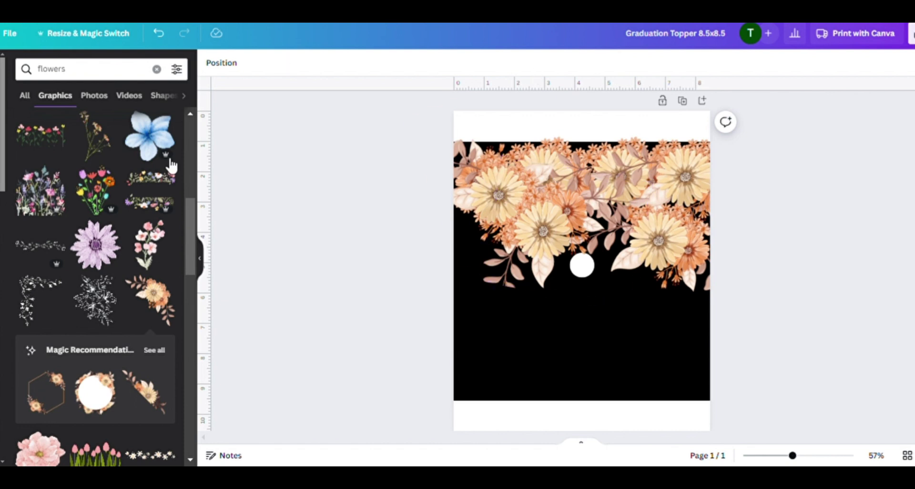
Add a heading with font size 50 and place it on the black area below the flowers
left_click(5, 197)
left_click(82, 162)
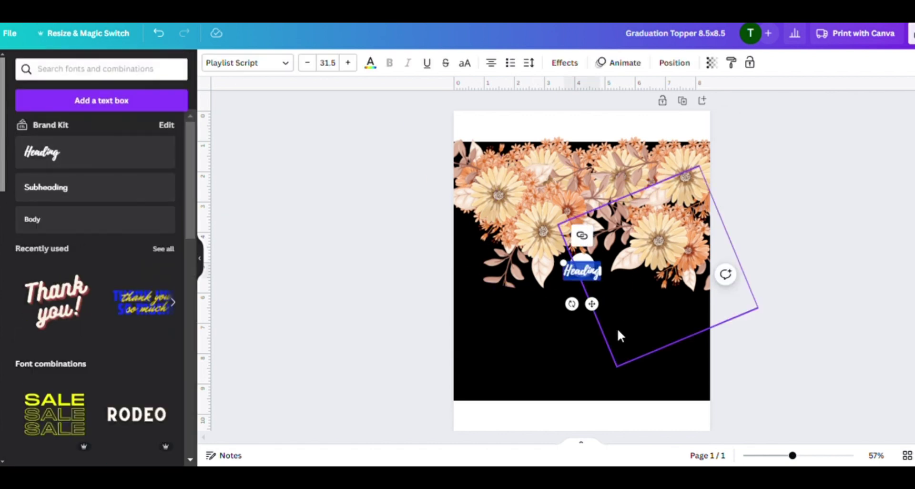
left_click(333, 65)
type("50")
key("Return")
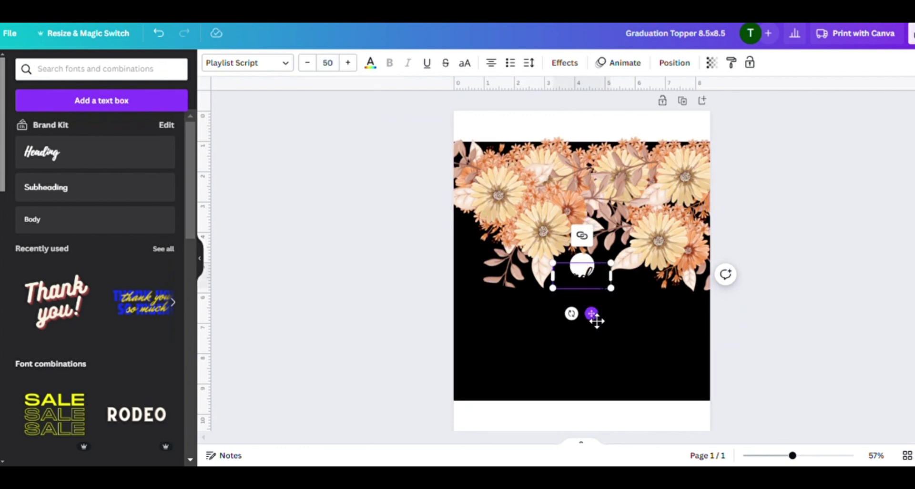
left_click_drag(592, 314, 579, 355)
Colour the heading below the flowers white and change its text to "Kind Heart"
left_click(371, 67)
left_click(151, 264)
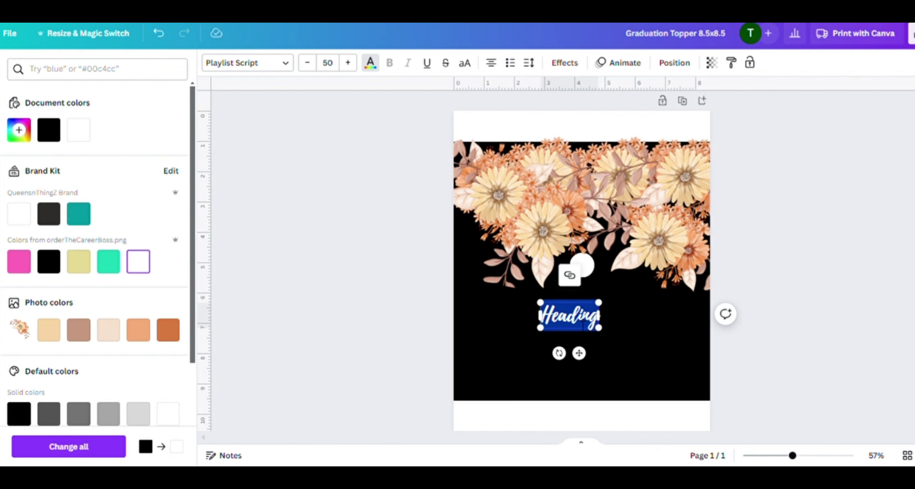
type("Kind Hear")
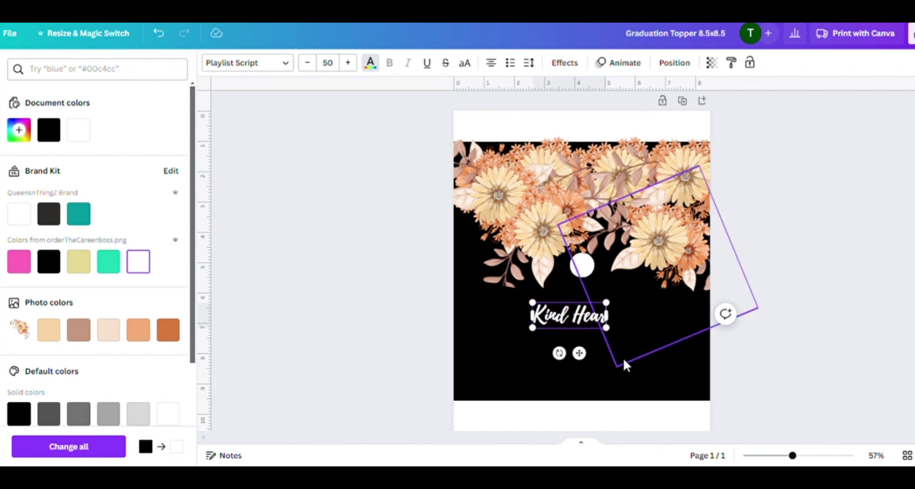
left_click(622, 357)
left_click(585, 317)
type("Heart")
key("Escape")
Place a second heading beneath "Kind Heart" and make it read "Fierce Mind"
left_click_drag(589, 320, 594, 360)
double_click(591, 352)
key("ctrl+a")
type("Fi")
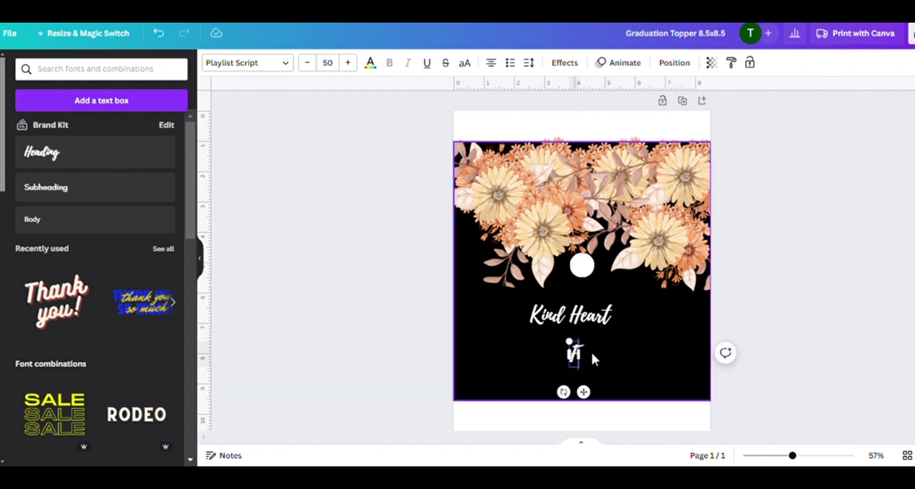
type("erce Mind")
Move the two phrases up and add a third matching heading below them reading "Brave Spirit"
left_click_drag(570, 315, 559, 288)
left_click_drag(611, 368, 583, 353)
left_click(585, 281)
double_click(583, 352)
type("Brave Spirit")
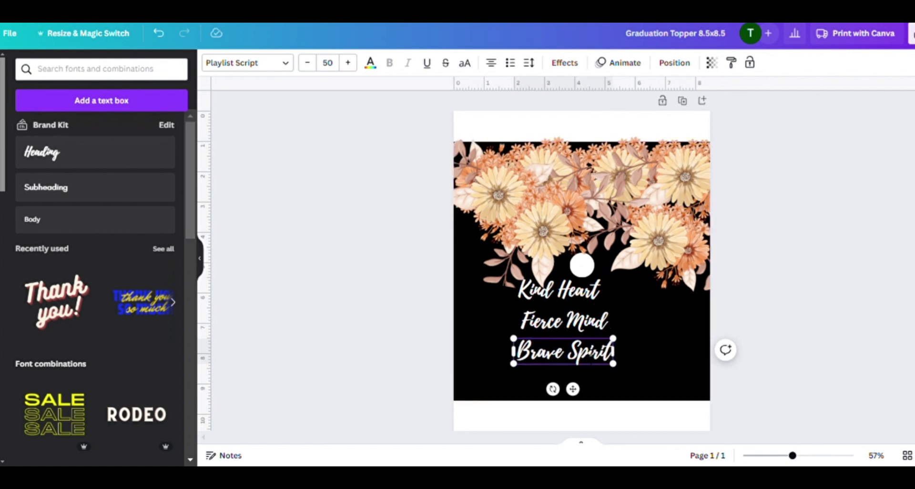
Rotate "Kind Heart" to read vertically, place it along the black square's left edge and enlarge it
left_click(648, 333)
left_click(563, 289)
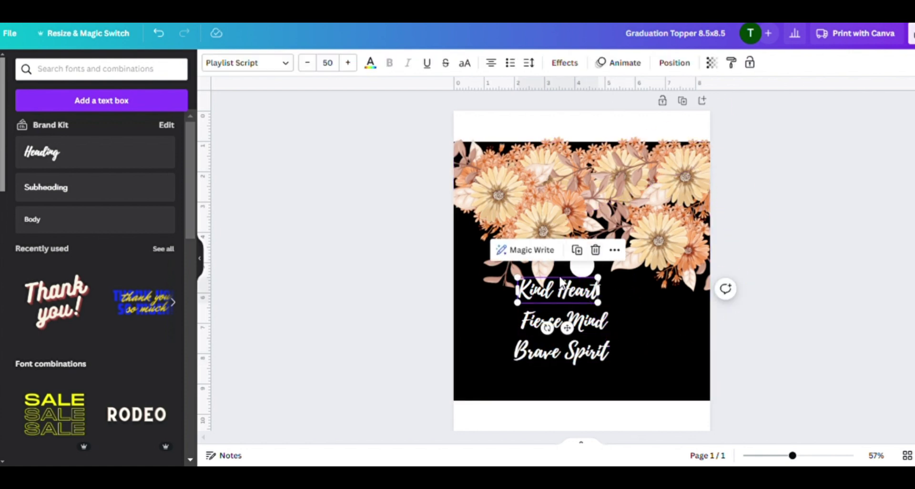
left_click_drag(563, 291, 524, 293)
left_click_drag(494, 331, 486, 354)
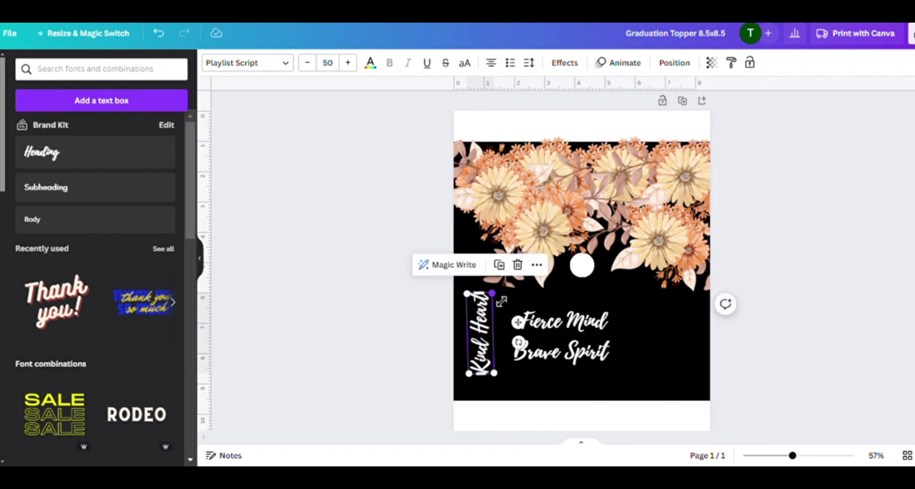
left_click_drag(500, 300, 509, 263)
left_click_drag(490, 319, 488, 333)
Move "Brave Spirit" aside, then rotate "Fierce Mind" to vertical beside "Kind Heart" and enlarge it
left_click_drag(587, 354, 697, 348)
left_click(590, 321)
left_click_drag(552, 359, 639, 357)
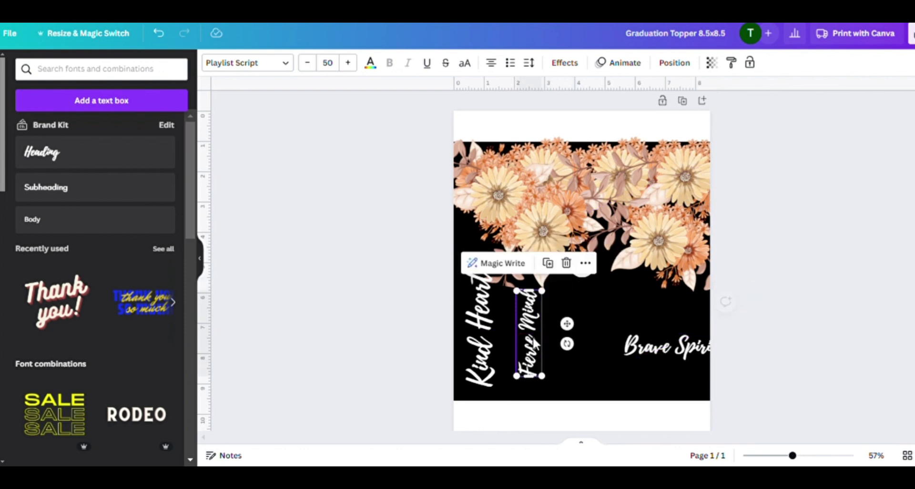
mouse_move(539, 289)
left_mouse_down()
mouse_move(560, 267)
mouse_move(533, 286)
mouse_move(539, 296)
left_mouse_up()
Rotate "Brave Spirit" to vertical beside "Fierce Mind" and enlarge it to font size 55.1
left_click(658, 345)
left_click_drag(662, 382, 581, 355)
mouse_move(578, 298)
left_mouse_down()
mouse_move(590, 295)
mouse_move(583, 283)
left_mouse_up()
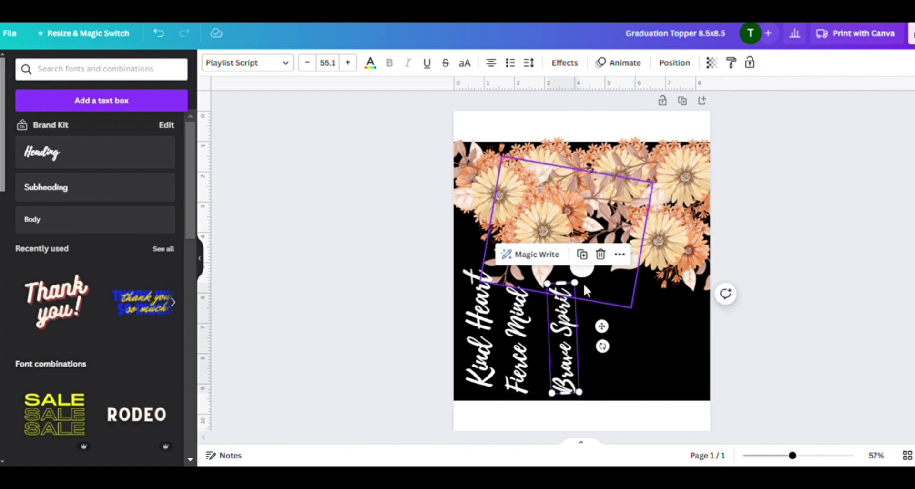
left_click(583, 285)
Rearrange the left-hand bouquets higher and further right to free up space above the vertical phrases
right_click(676, 344)
left_click(895, 295)
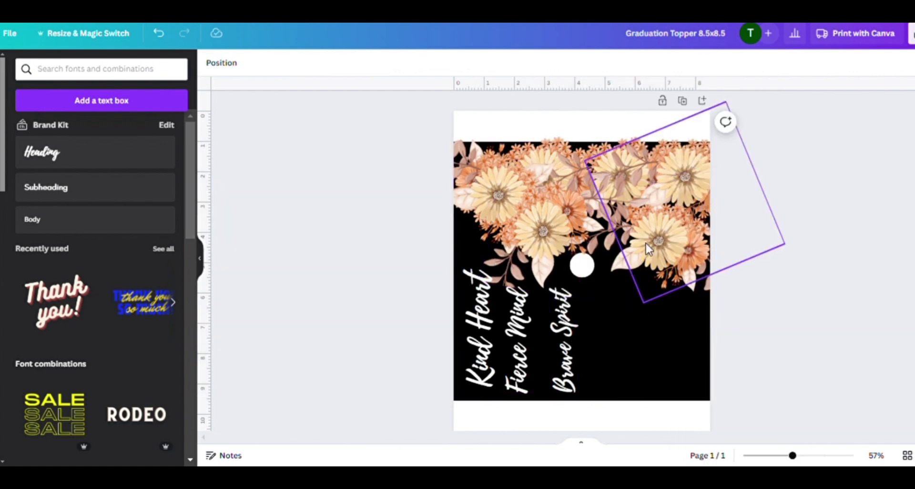
left_click_drag(482, 199, 482, 189)
left_click(782, 307)
left_click_drag(489, 346, 601, 336)
left_click(546, 201)
left_click(812, 305)
Enlarge "Kind Heart" to font size 82.8 and shift it up along the square's left edge
left_click(558, 329)
left_click(486, 269)
left_click_drag(494, 257, 499, 239)
Move "Fierce Mind" and "Brave Spirit" up closer to "Kind Heart" and enlarge "Fierce Mind"
left_click_drag(518, 312, 518, 304)
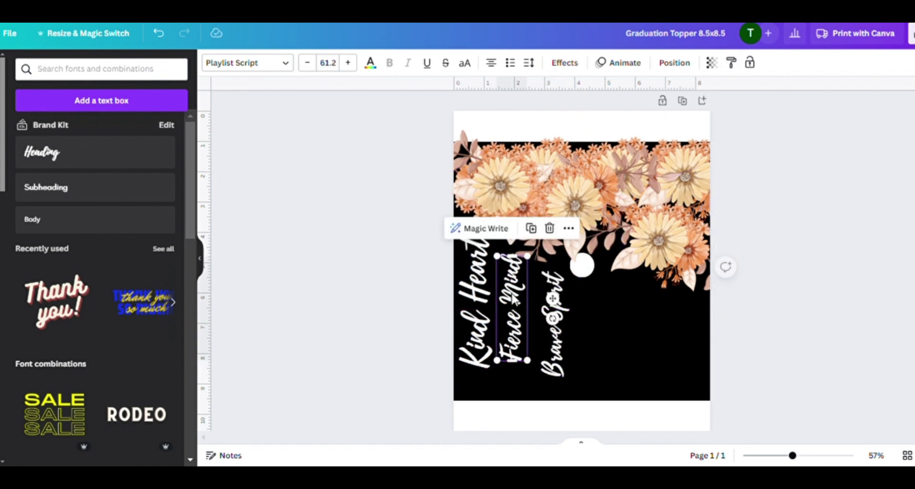
left_click_drag(560, 331, 555, 323)
left_click(515, 352)
left_click_drag(526, 360, 574, 387)
left_click(614, 369)
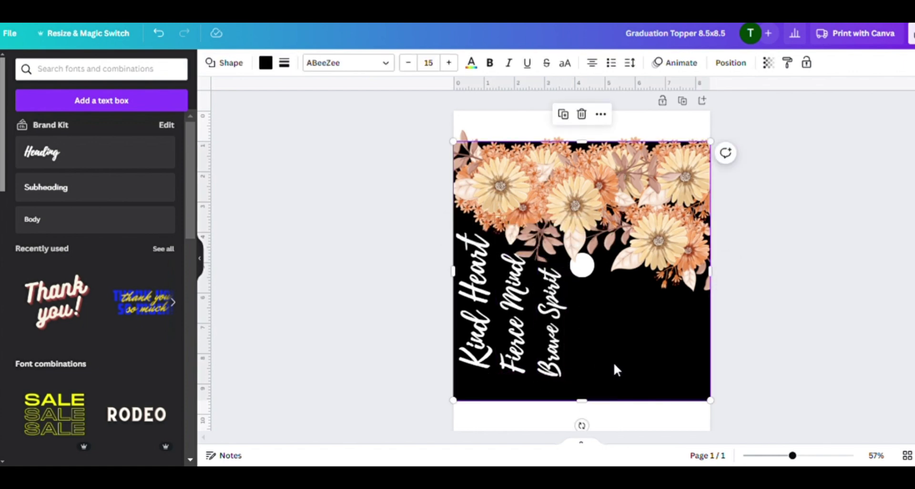
Tilt "Kind Heart" slightly off vertical and shift it a little to the right
right_click(469, 365)
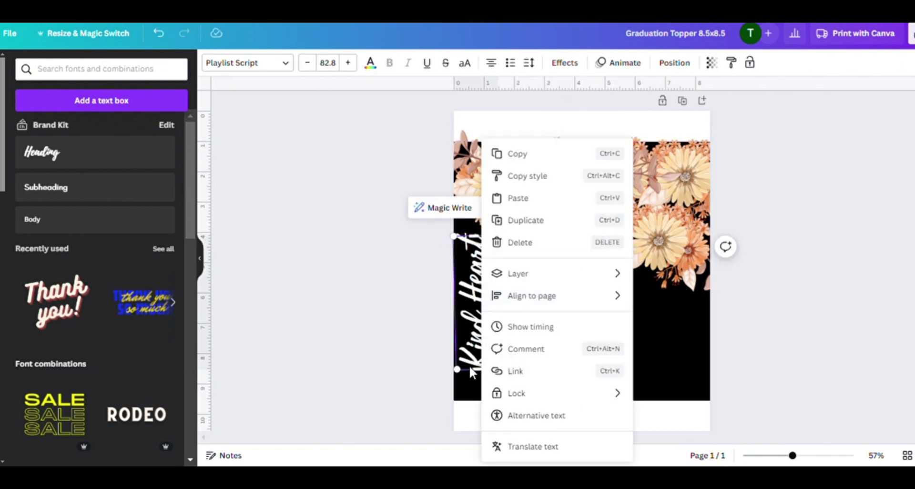
left_click(469, 365)
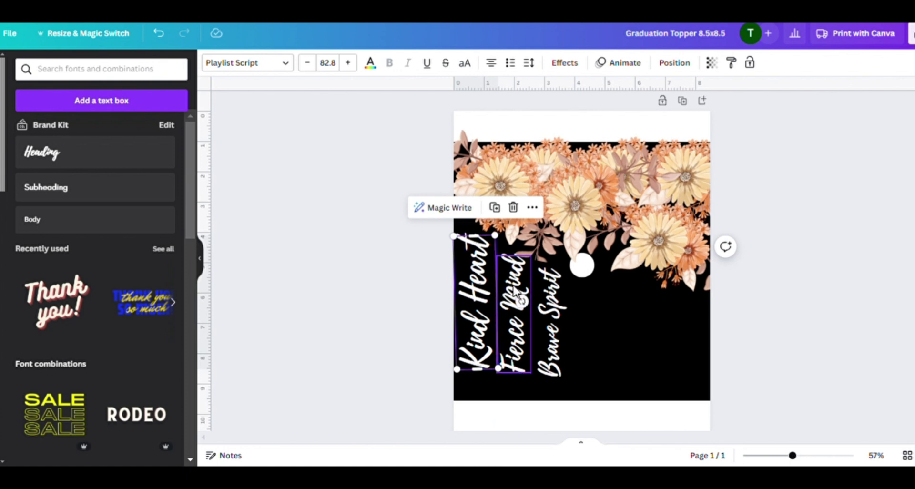
left_click_drag(564, 345, 542, 348)
left_click(479, 315)
left_click_drag(521, 301, 523, 288)
left_click(601, 310)
left_click_drag(492, 344, 508, 342)
left_click_drag(537, 286, 540, 300)
Shift "Fierce Mind" and "Brave Spirit" to the right to space out the three vertical phrases
left_click(531, 340)
left_click_drag(532, 340, 573, 327)
left_click_drag(573, 364, 584, 365)
Enlarge "Kind Heart" to font size 87.6 and lower the three phrases, refining the size and tilt of the other two
left_click(502, 365)
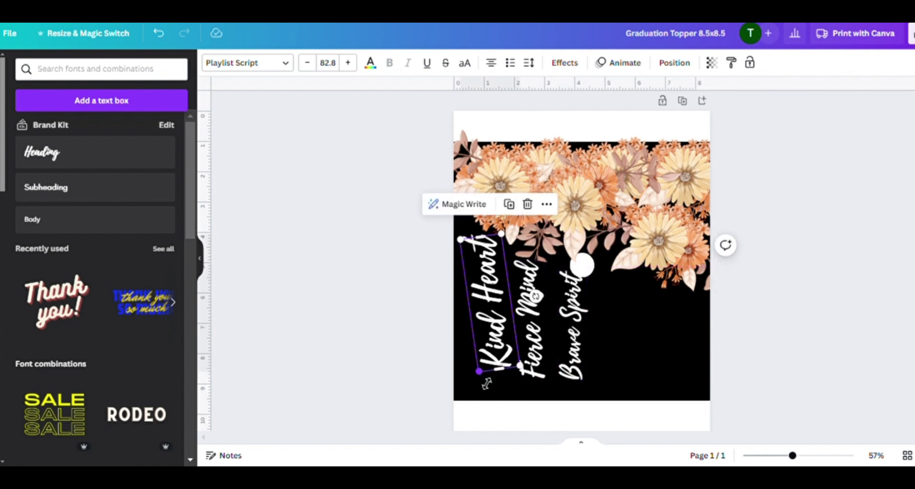
left_click_drag(481, 371, 476, 381)
left_click_drag(584, 356, 608, 355)
left_click_drag(528, 365, 530, 395)
left_click_drag(542, 334, 541, 329)
left_click_drag(497, 350, 545, 363)
mouse_move(584, 324)
left_mouse_down()
mouse_move(608, 339)
mouse_move(591, 345)
mouse_move(590, 335)
left_mouse_up()
left_click(542, 356)
left_click(650, 365)
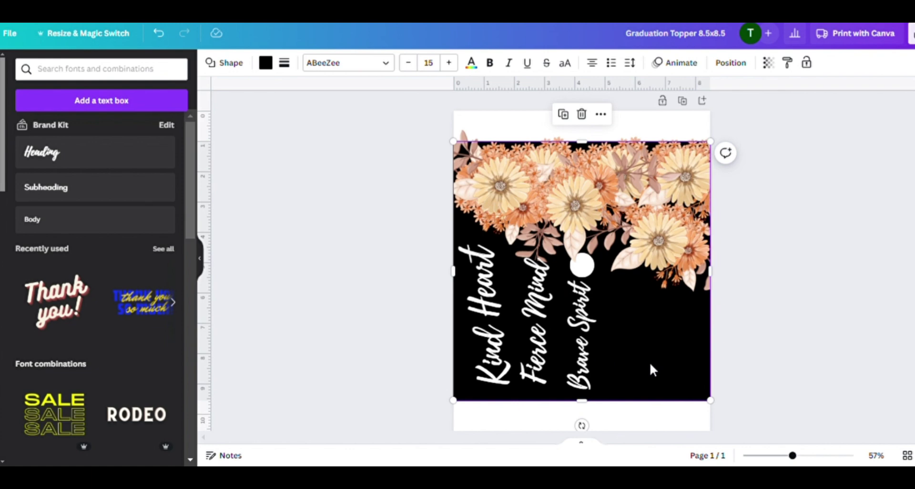
Tilt "Brave Spirit" slightly and reduce it to font size 55
left_click(537, 329)
left_click(581, 309)
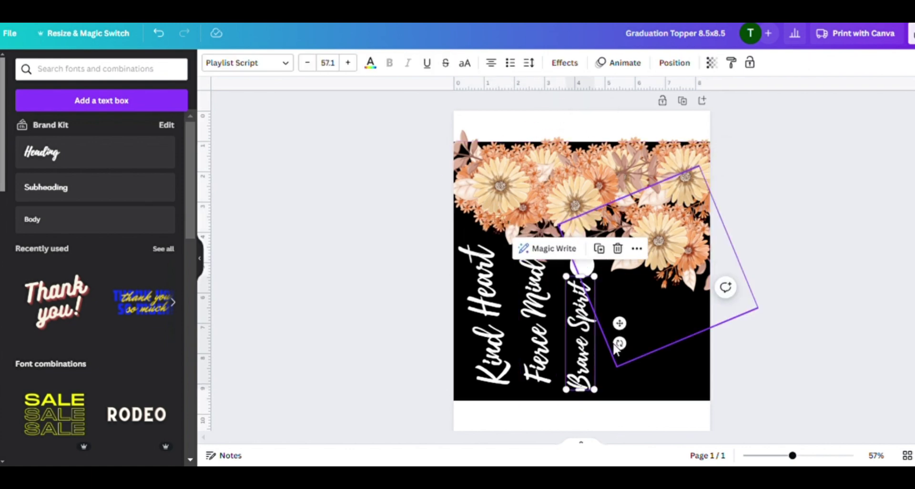
left_click_drag(615, 345, 626, 346)
left_click_drag(607, 399, 607, 396)
left_click(550, 370)
Straighten "Kind Heart" back to vertical and fine-tune the placement of "Fierce Mind" and "Brave Spirit"
left_click(479, 385)
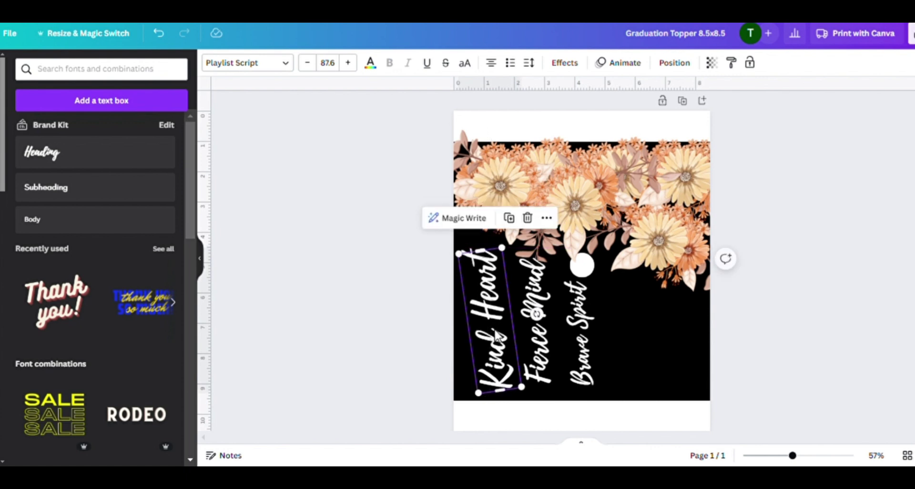
left_click(620, 324)
left_click(799, 323)
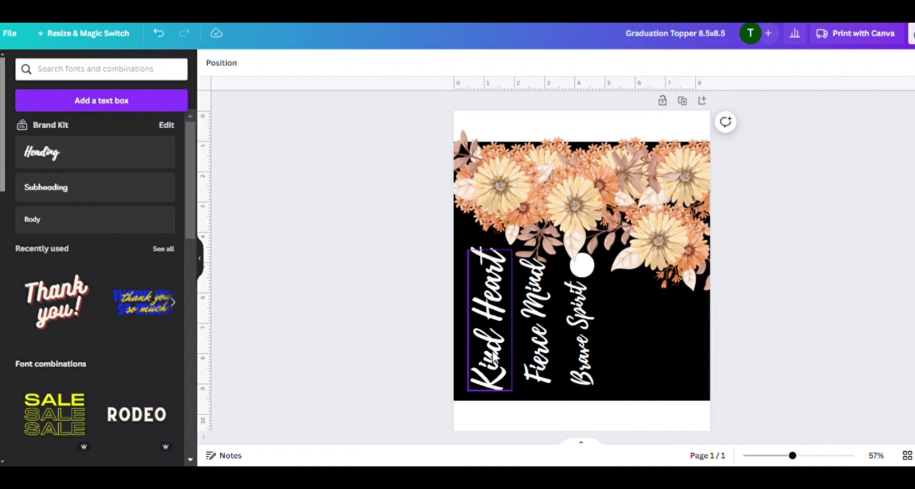
left_click(554, 377)
left_click(587, 365)
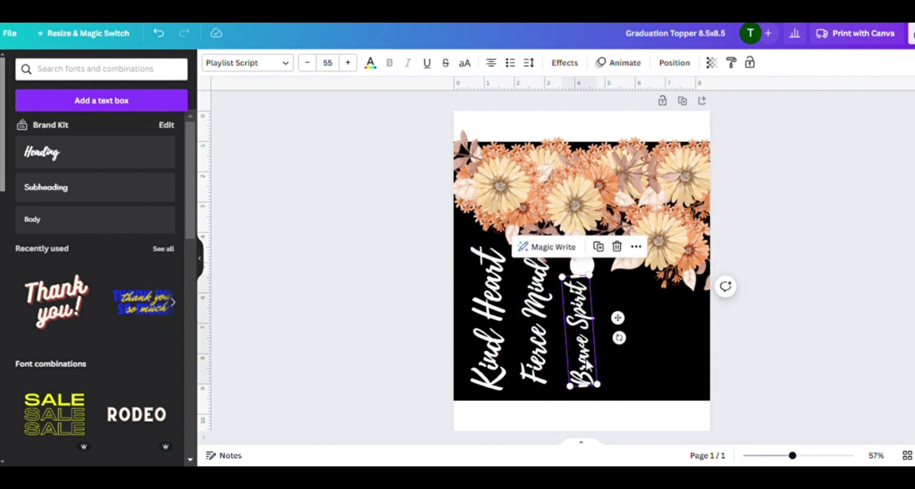
left_click(627, 348)
left_click(802, 316)
Move the overlapping bouquets away from the white circle at the square's centre and delete the circle
left_click_drag(587, 252, 636, 216)
left_click(611, 277)
left_click_drag(592, 263, 644, 267)
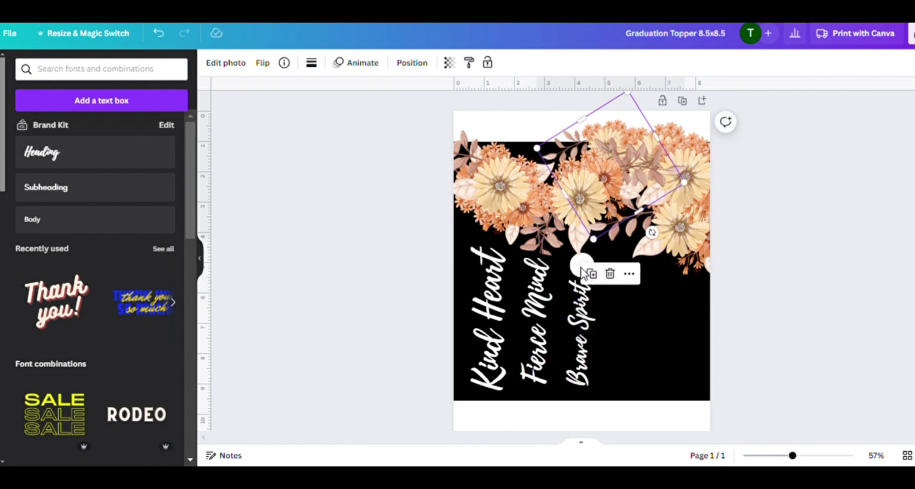
left_click(583, 267)
key("Delete")
Rearrange the centre and right-hand bouquets to close the flower border and hang lower on the right side
mouse_move(664, 187)
left_mouse_down()
mouse_move(682, 202)
mouse_move(682, 185)
left_mouse_up()
left_click_drag(693, 240, 636, 303)
left_click_drag(672, 179, 678, 199)
left_click_drag(612, 132, 557, 151)
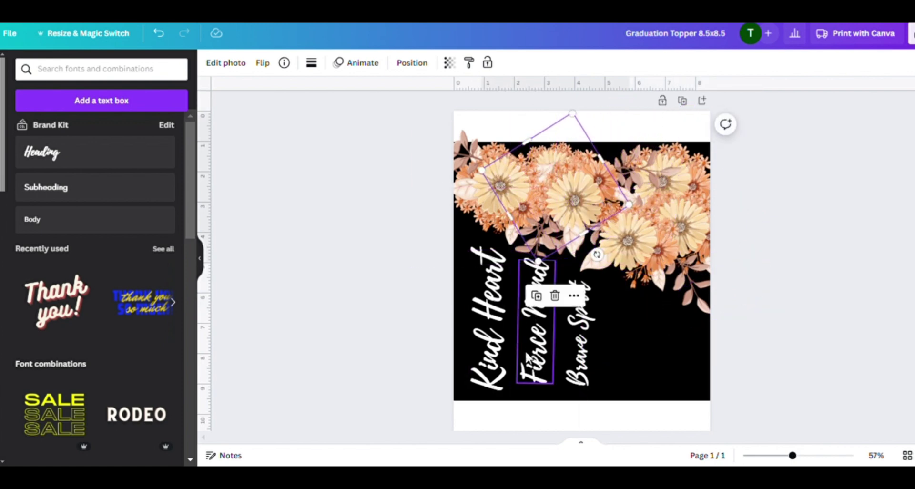
Nudge "Kind Heart", "Fierce Mind" and "Brave Spirit" slightly up and to the left
left_click(497, 321)
right_click(494, 319)
left_click(649, 382)
left_click_drag(500, 310, 497, 302)
left_click_drag(537, 325, 529, 324)
left_click_drag(577, 348, 569, 344)
left_click(855, 363)
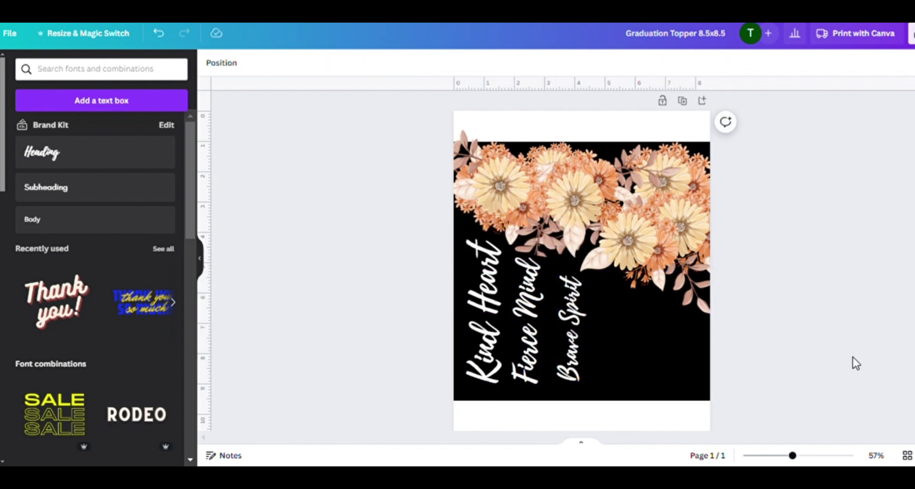
Add a subheading at font size 50 and place it on the empty black area beside "Brave Spirit"
left_click(74, 188)
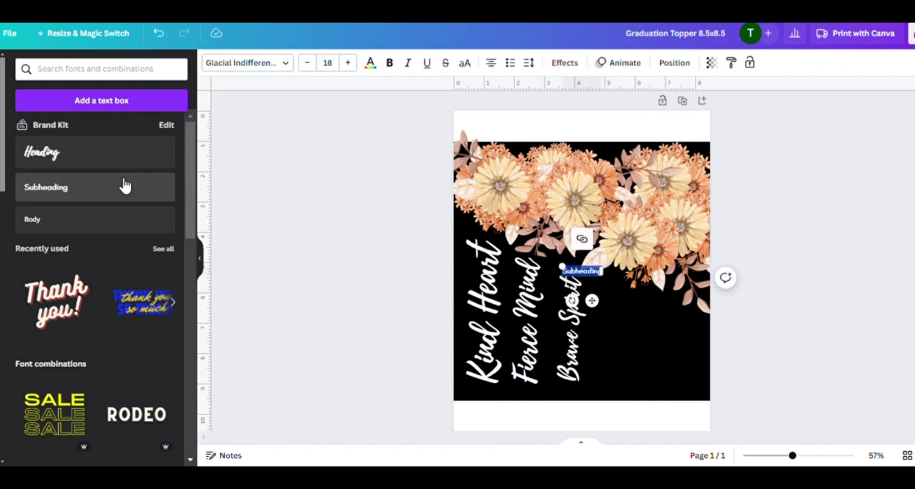
left_click(328, 62)
type("50")
key("Return")
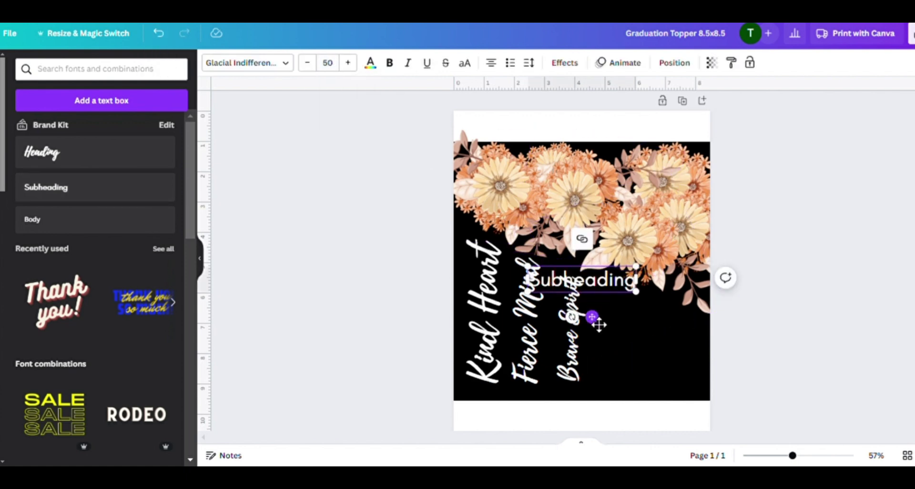
left_click_drag(596, 320, 654, 371)
Replace the subheading's text with "They Raised Me That Way"
double_click(643, 335)
type("They")
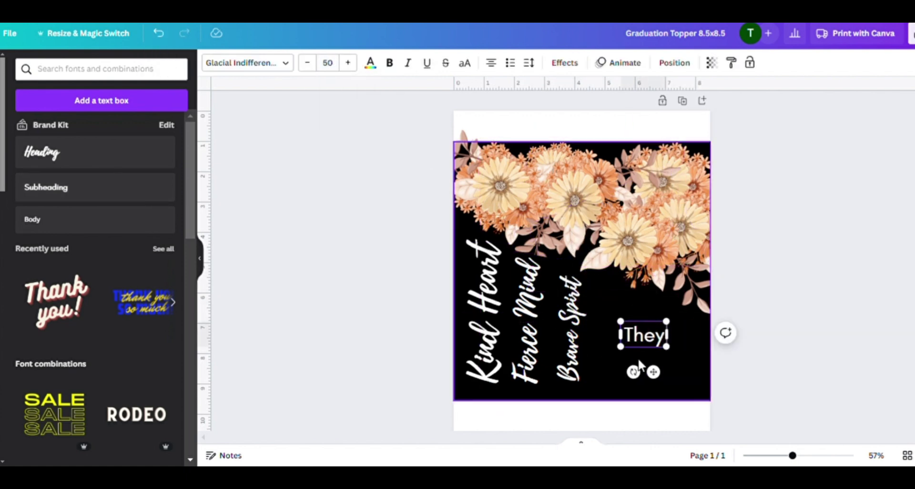
type(" Raised Me")
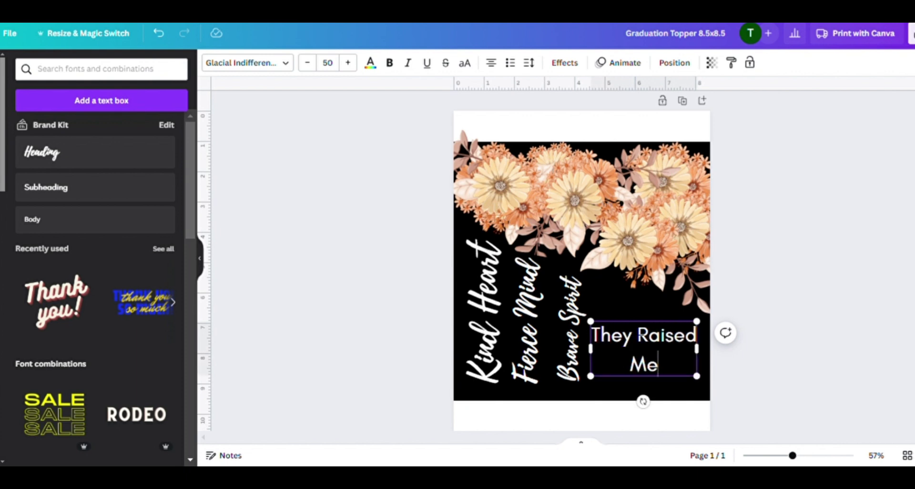
type(" That Way")
Reduce "They Raised Me That Way" to font size 40.6 so it fits on two lines
left_click(307, 63)
left_click(307, 64)
left_click(307, 63)
left_click(307, 63)
left_click_drag(699, 325, 697, 347)
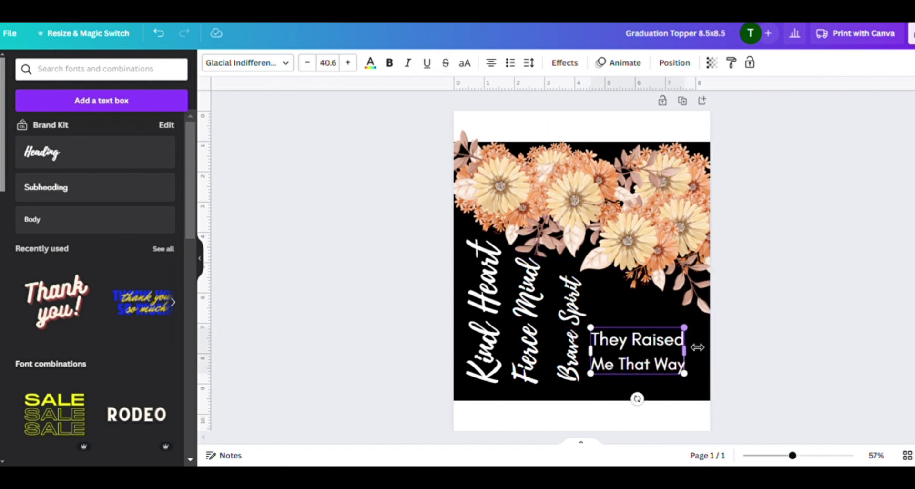
left_click(269, 63)
left_click(65, 320)
key("ctrl+z")
key("ctrl+z")
Set the font of the whole "They Raised Me That Way" text to Sukar from the Corporate fonts
double_click(604, 340)
key("ctrl+a")
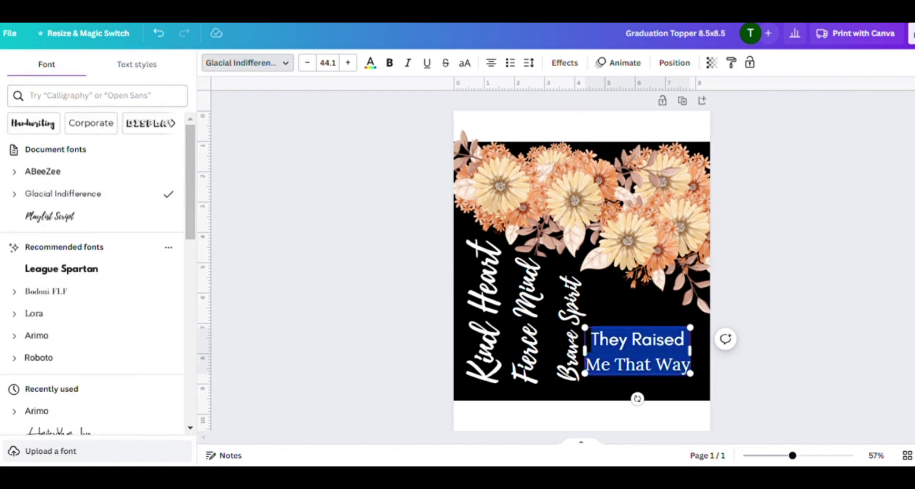
left_click(103, 126)
left_click(56, 241)
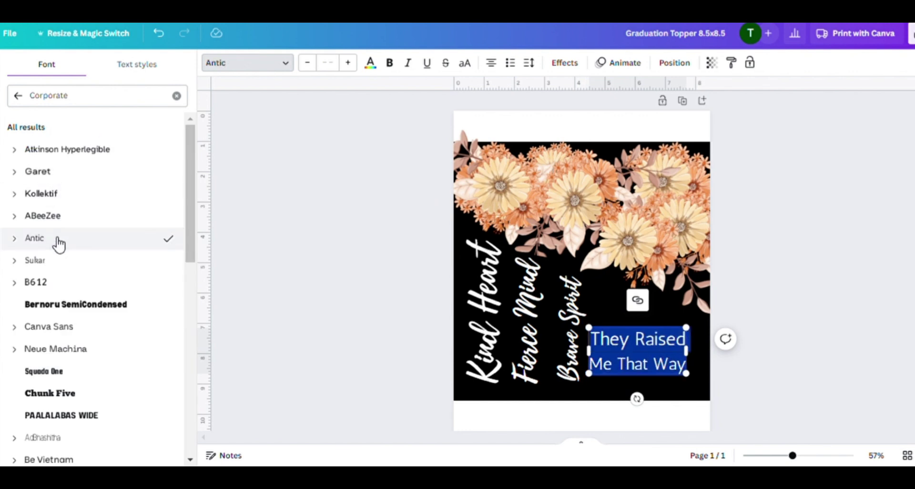
left_click(52, 267)
Set the font size of "They Raised Me That Way" to 30
left_click(332, 65)
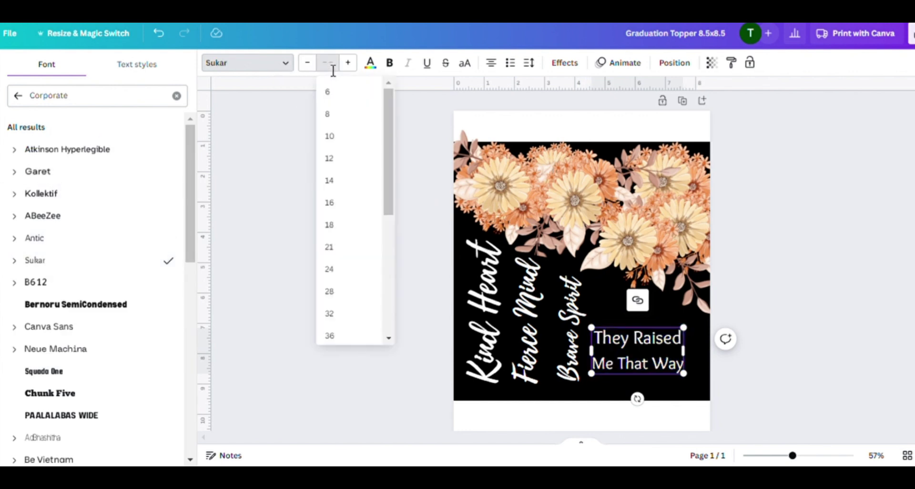
left_click(340, 247)
left_click(355, 64)
left_click(328, 62)
type("30")
key("Return")
Rotate "They Raised Me That Way" to vertical beside "Brave Spirit" and enlarge it to font size 37.3
left_click_drag(627, 386, 646, 296)
left_click(781, 355)
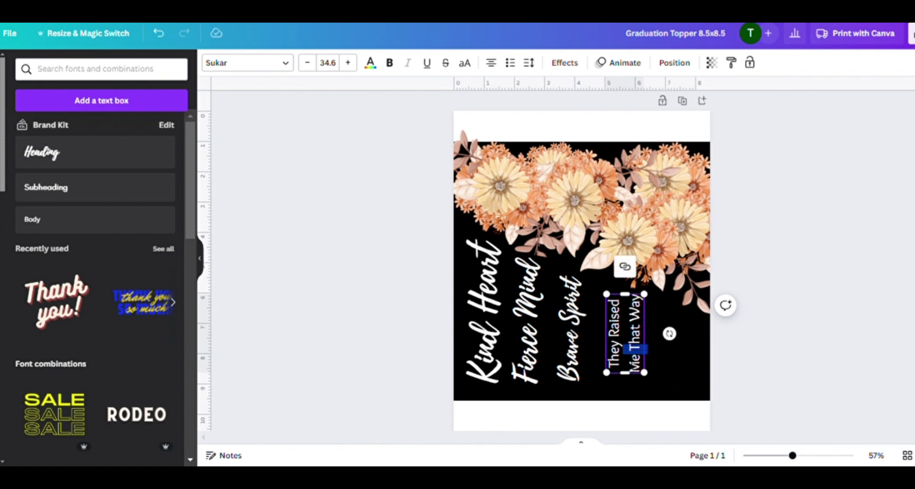
left_click_drag(634, 367, 629, 375)
left_click_drag(646, 309, 649, 303)
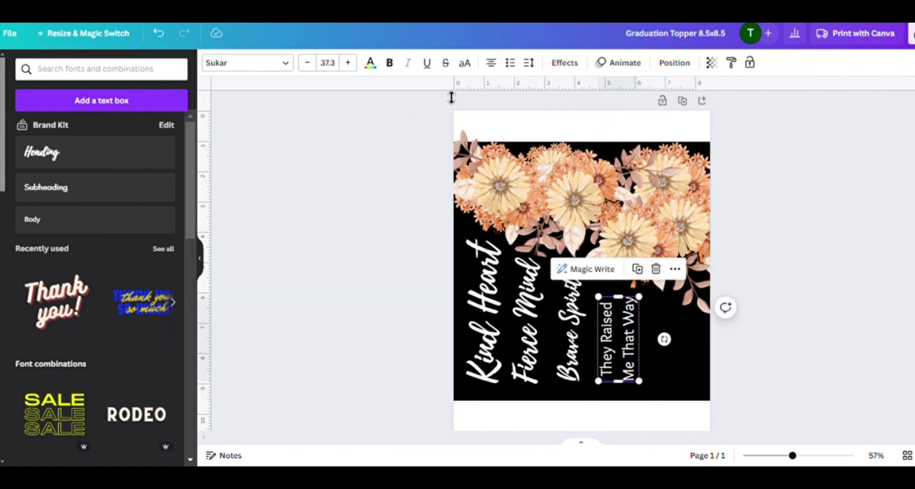
Try brand colours such as mint green and pink on "They Raised Me That Way"
left_click(369, 62)
left_click(23, 267)
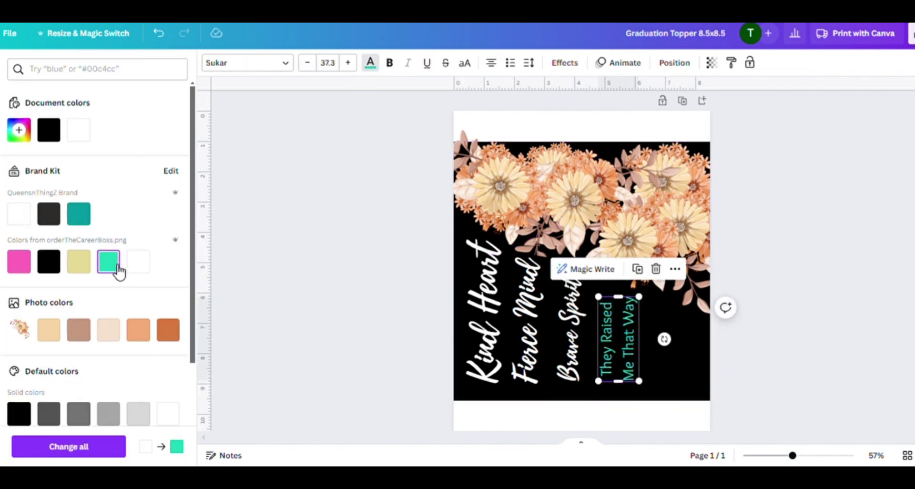
left_click(108, 334)
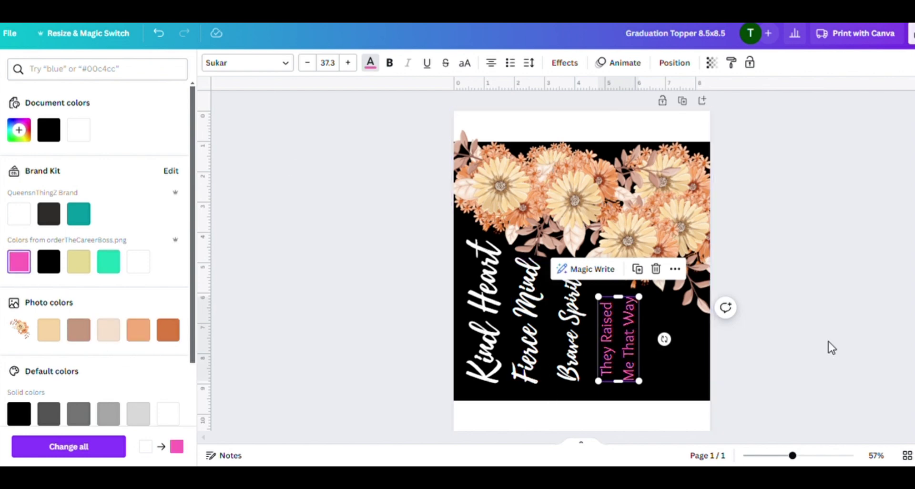
Move "They Raised Me That Way" closer to "Brave Spirit" and colour it the dark orange from the photo colours
left_click_drag(627, 366, 617, 362)
left_click(373, 71)
left_click(167, 333)
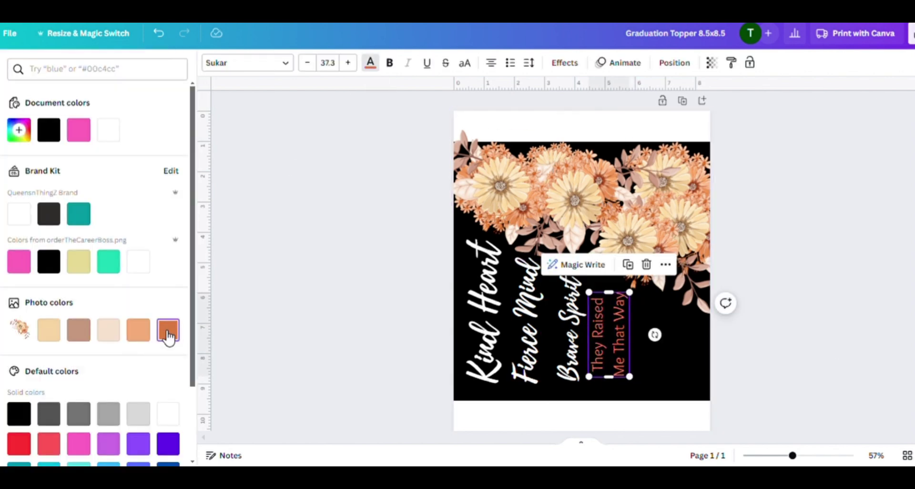
Add a heading at font size 40 and place it in the black area beside "They Raised Me That Way"
left_click(622, 348)
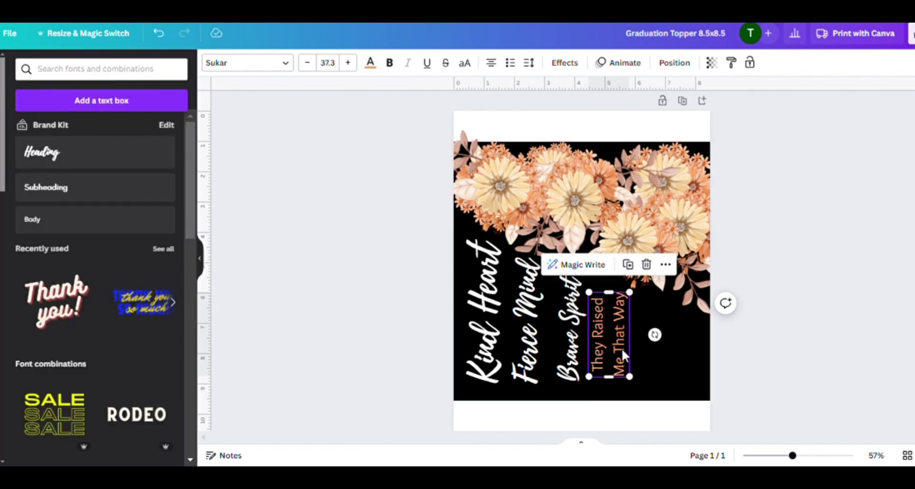
left_click(757, 346)
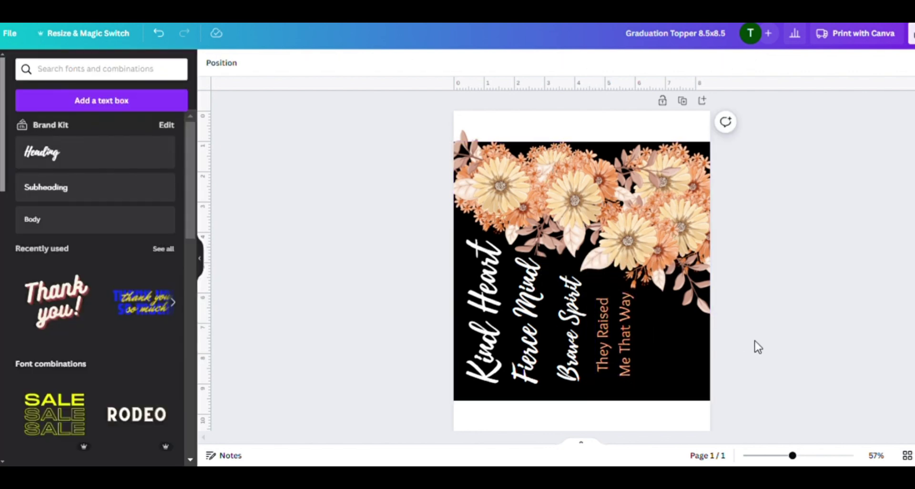
left_click(95, 163)
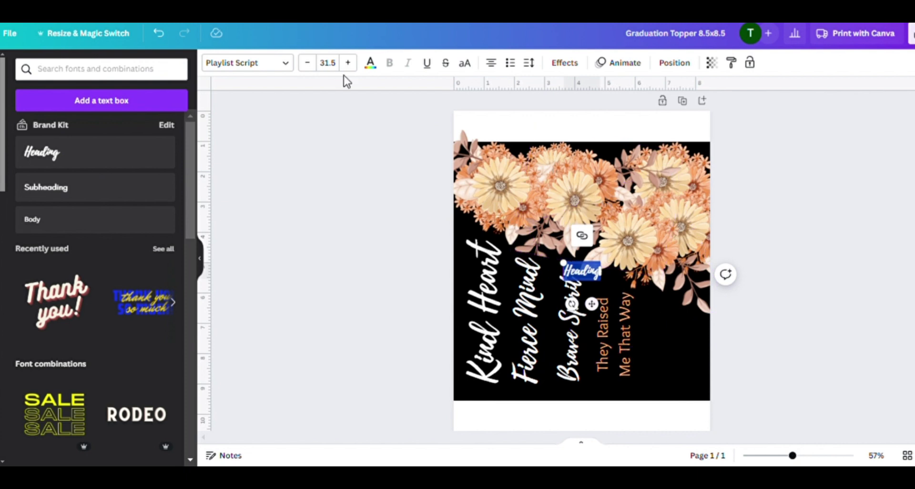
left_click(327, 63)
type("40")
key("Return")
left_click_drag(596, 307, 685, 404)
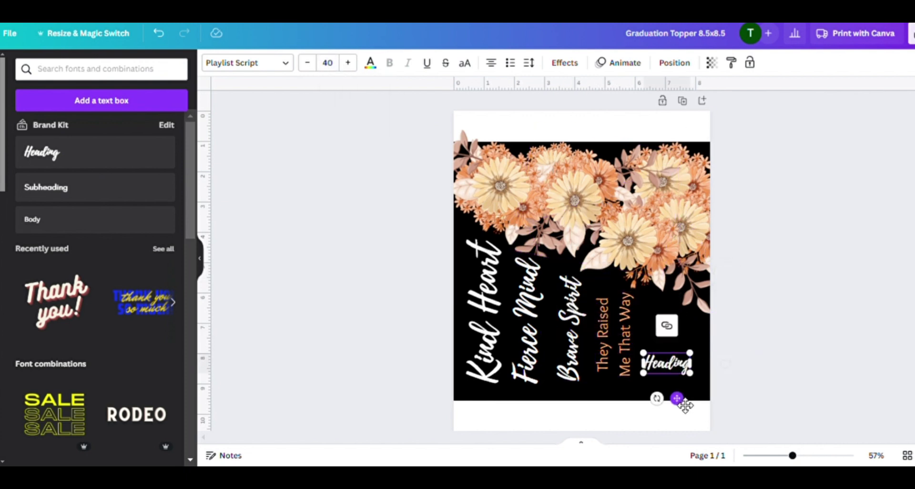
Change the new heading's text to "2024", enlarge it to font size 58.8 and rotate it to vertical beside the tagline
type("2024")
left_click_drag(693, 358, 692, 341)
left_click_drag(688, 410, 706, 330)
left_click(823, 340)
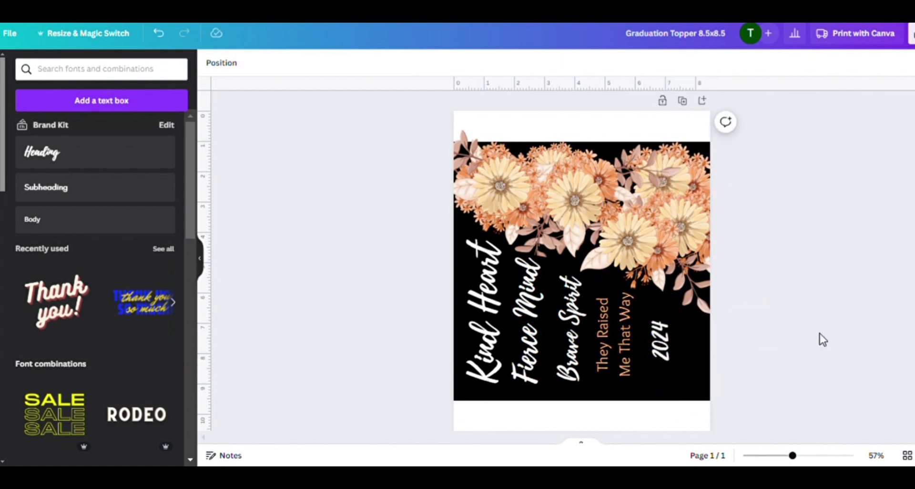
Reposition and resize the floral bouquets along the upper part of the black square so they cover its top edge
left_click(572, 172)
left_click(815, 287)
left_click(701, 169)
left_click_drag(669, 162, 680, 148)
left_click_drag(714, 208, 643, 237)
left_click(761, 208)
left_click_drag(679, 169, 490, 231)
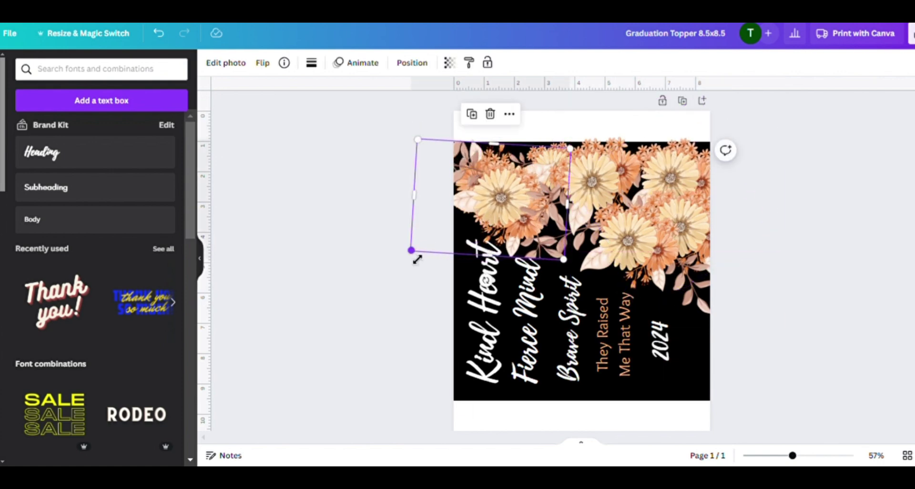
left_click(838, 275)
Nudge "Brave Spirit" towards "Fierce Mind" and colour "They Raised Me That Way" the mint green from the brand colours
left_click(560, 333)
left_click(627, 352)
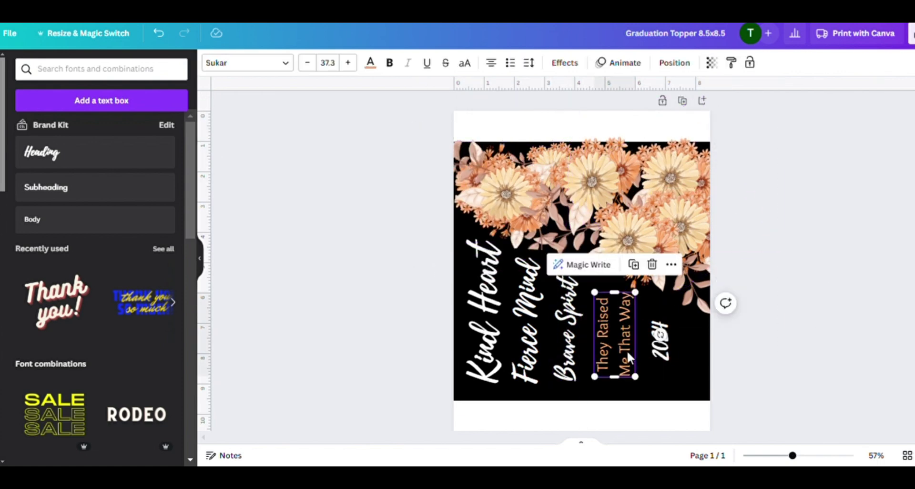
left_click(110, 263)
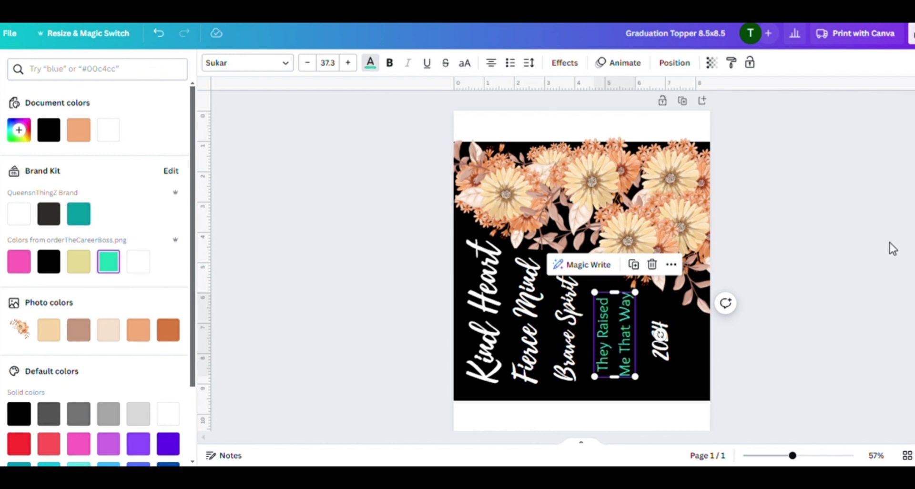
Enlarge "2024" slightly and adjust its position beside "They Raised Me That Way"
left_click(668, 359)
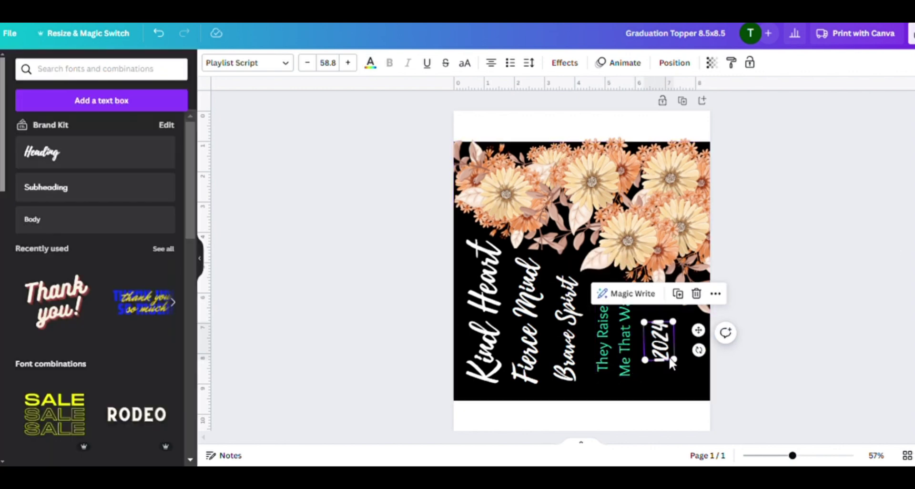
left_click_drag(683, 369, 687, 374)
left_click(786, 354)
left_click_drag(661, 347, 657, 355)
left_click(866, 348)
scroll(581, 270, "down", 1)
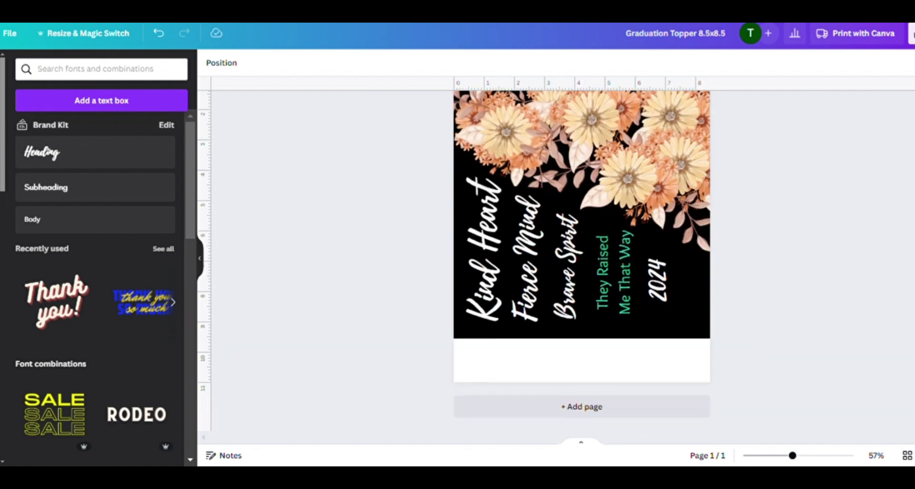
Download the topper as a PNG with a transparent background at 1,545 × 2,000 px
scroll(581, 270, "up", 2)
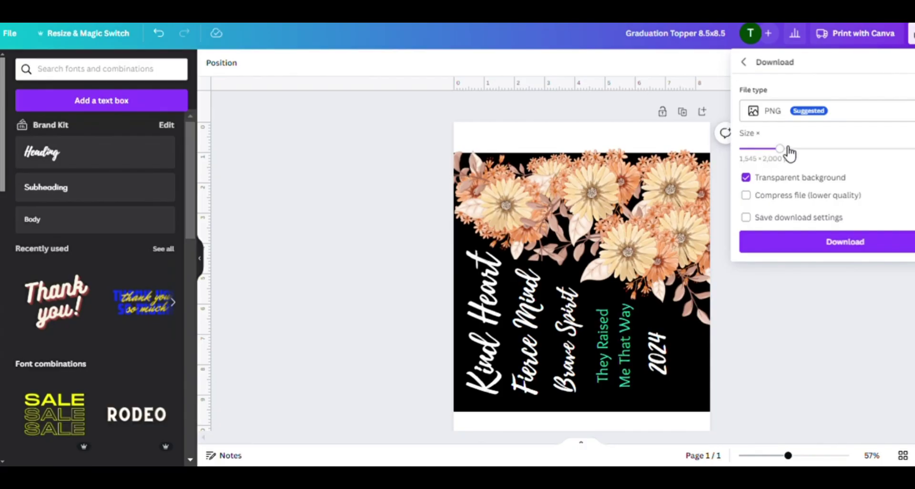
mouse_move(786, 149)
left_mouse_down()
mouse_move(799, 148)
mouse_move(780, 148)
left_mouse_up()
left_click(832, 243)
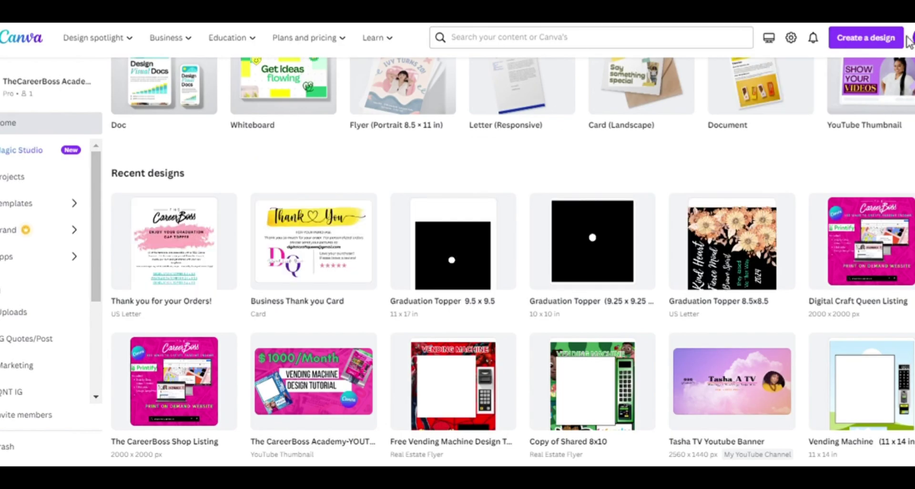
Create a 2000 × 2000 px design and place the uploaded diamond-shaped topper image on its blank second page
left_click(866, 38)
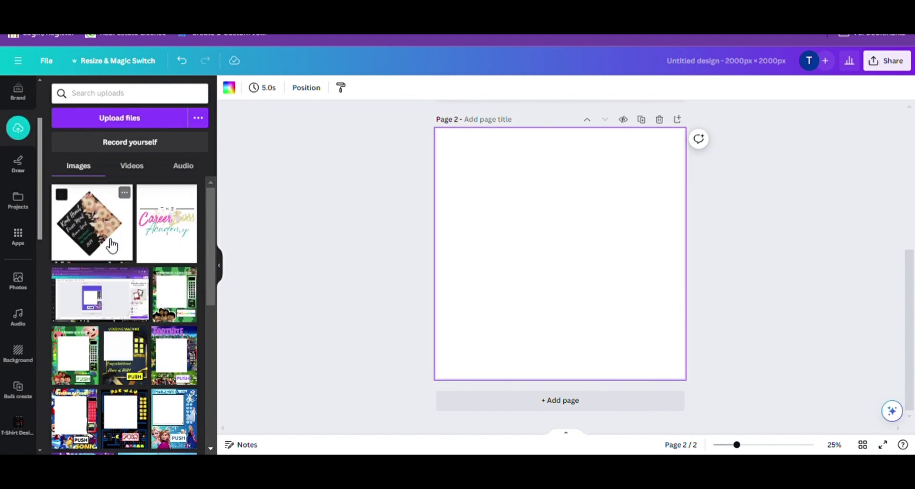
left_click(112, 245)
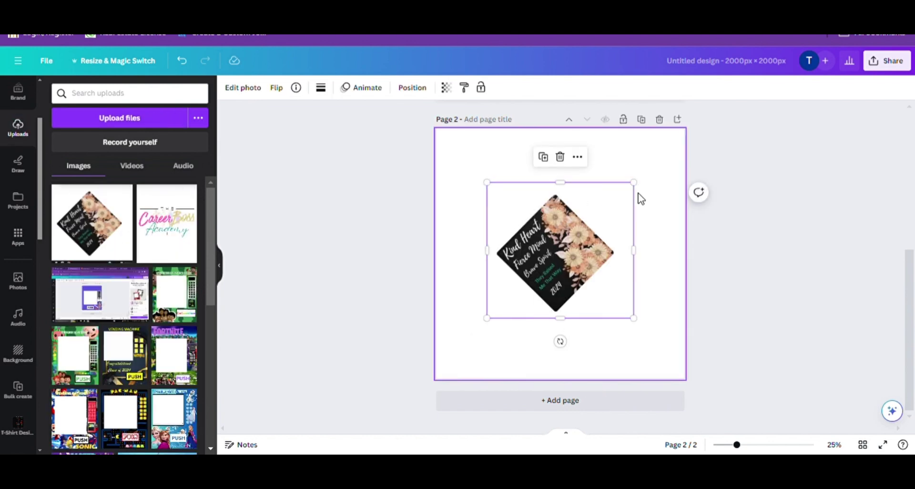
Enlarge the topper image to nearly fill page 2, trim its margins and centre it on the page
left_click_drag(637, 184, 656, 137)
left_click_drag(487, 317, 464, 375)
left_click_drag(558, 363, 565, 357)
left_click_drag(555, 137, 555, 149)
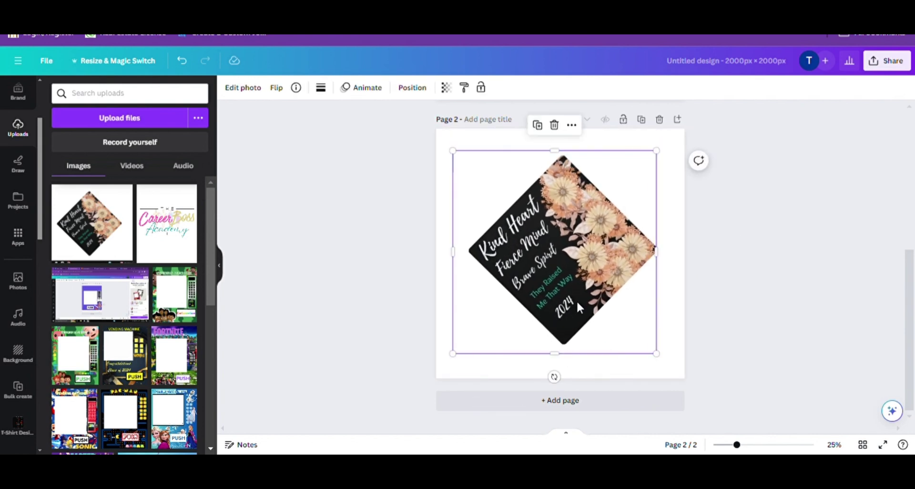
left_click_drag(585, 312, 579, 312)
left_click_drag(658, 360, 680, 366)
left_click(753, 333)
left_click(533, 253)
left_click_drag(678, 160, 680, 141)
left_click(751, 292)
left_click_drag(597, 316, 598, 320)
left_click(771, 312)
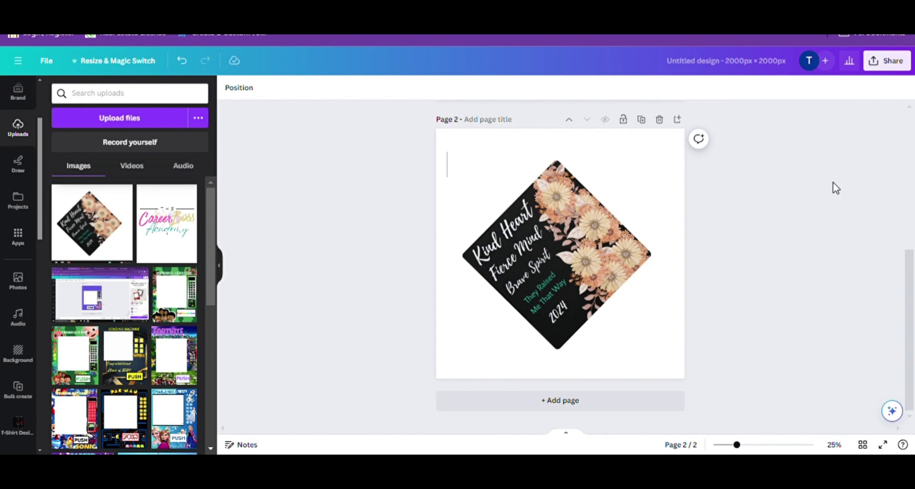
Add a subheading text and move it below the topper image, near the page's lower-left corner
left_click(33, 98)
left_click_drag(42, 119, 39, 93)
left_click(18, 143)
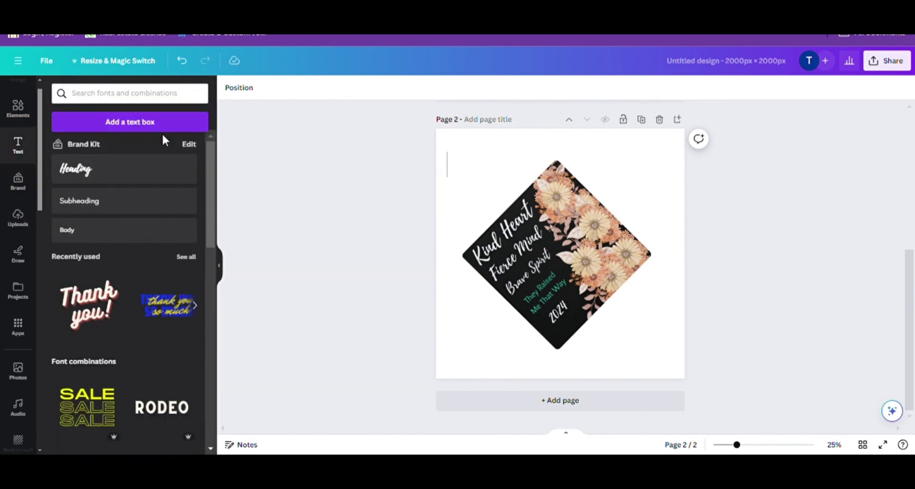
left_click(118, 204)
left_click_drag(569, 278, 493, 392)
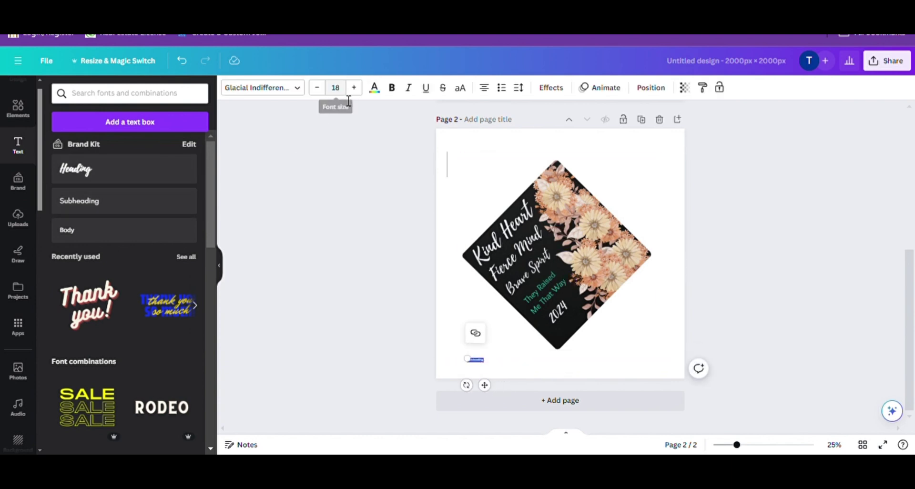
Set the subheading's font size to 50 and change its text to "PNG"
left_click(335, 88)
type("40")
key("Return")
left_click(342, 89)
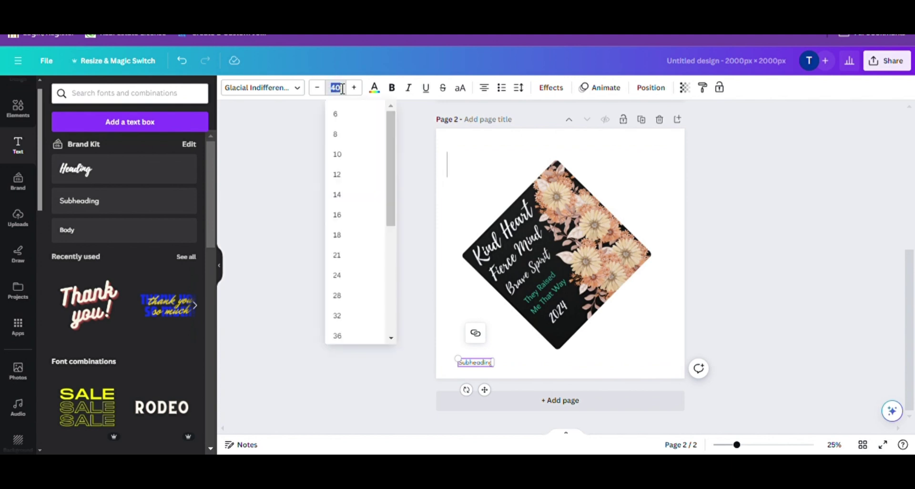
type("50")
key("Return")
double_click(477, 362)
type("PNG")
left_click(524, 375)
Duplicate the "PNG" label beside the original and change the copy's text to "PDF"
left_click(476, 365)
left_click(493, 334)
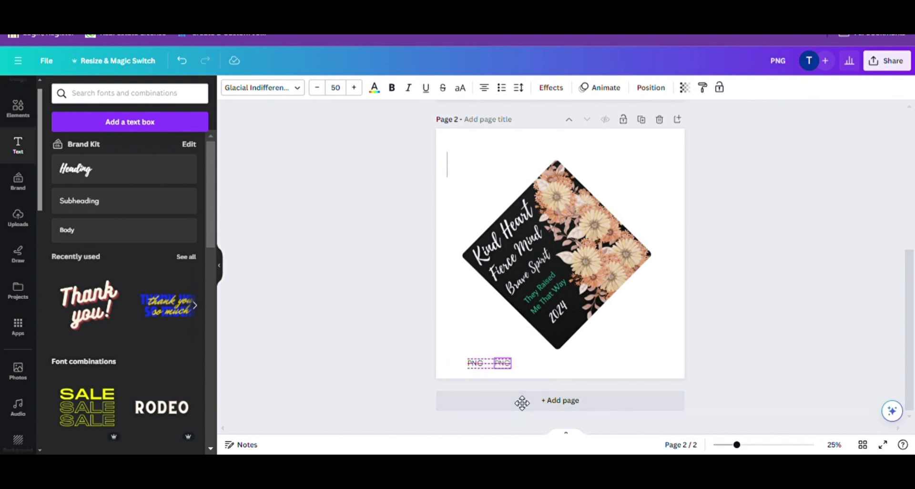
double_click(509, 367)
type("PDF")
left_click(510, 370)
Duplicate the "PDF" label, place the copy beside it and change its text to "SVG"
left_click(507, 367)
left_click(517, 334)
left_click_drag(522, 399, 544, 397)
double_click(524, 365)
type("SVG")
left_click(790, 333)
Set the font size of the PNG, PDF and SVG labels together to 80
left_click_drag(443, 370, 538, 368)
left_click(353, 87)
left_click(353, 87)
left_click(353, 88)
left_click(350, 89)
type("80")
key("Return")
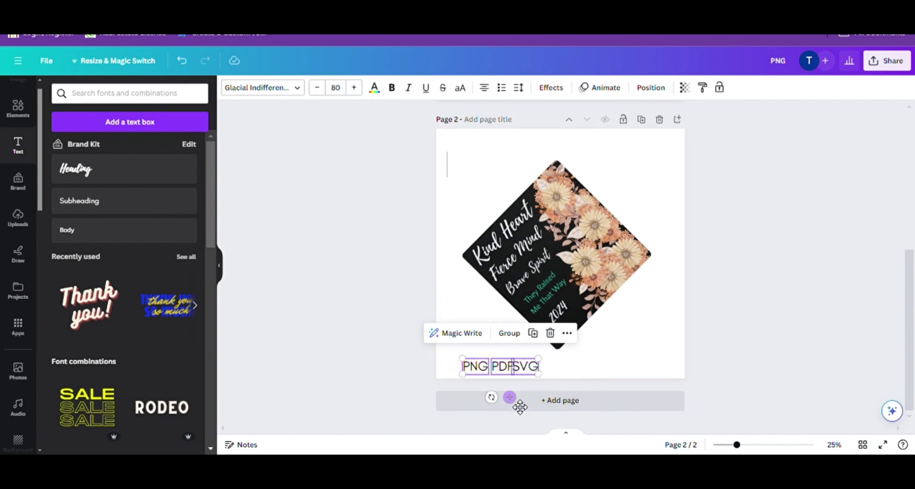
Centre the three format labels below the topper and move "SVG" away from "PDF" to space them evenly
left_click_drag(509, 393, 573, 393)
left_click(793, 305)
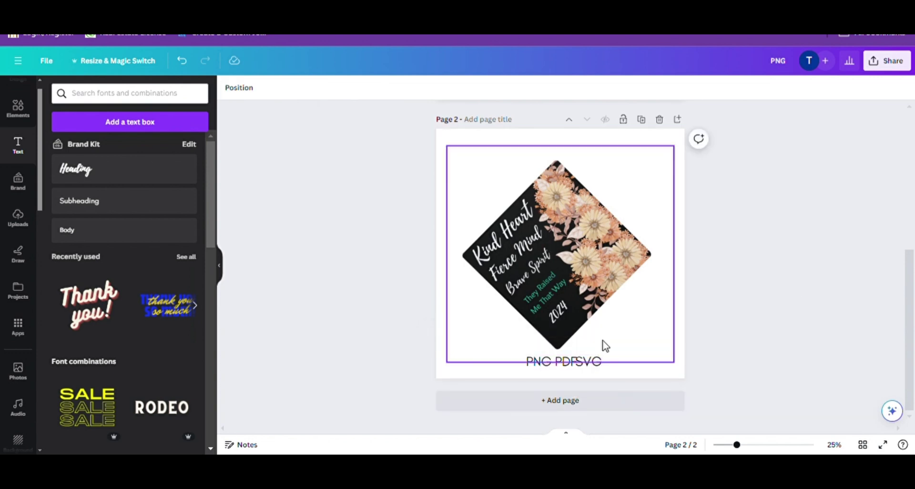
left_click(590, 368)
left_click(795, 313)
Move the topper image up clear of the format labels and crop its left edge to remove the stray vertical line
left_click_drag(641, 229, 641, 221)
left_click(818, 268)
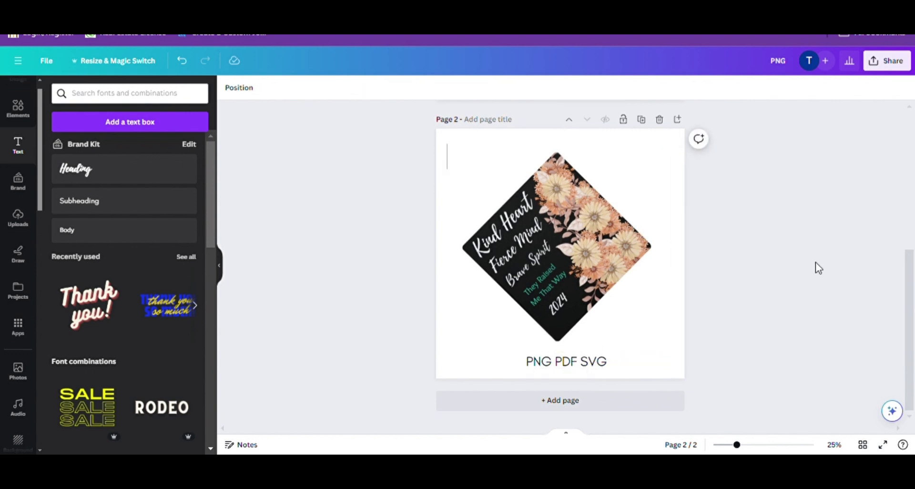
left_click(455, 169)
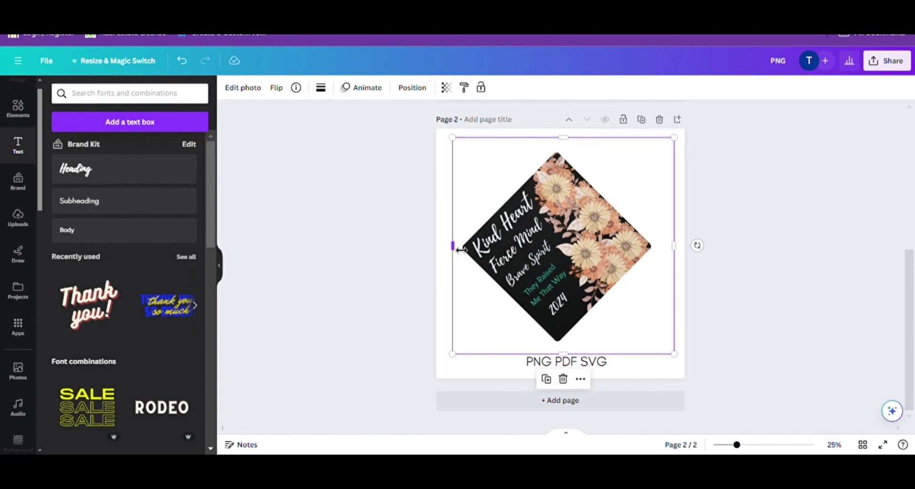
left_click(742, 226)
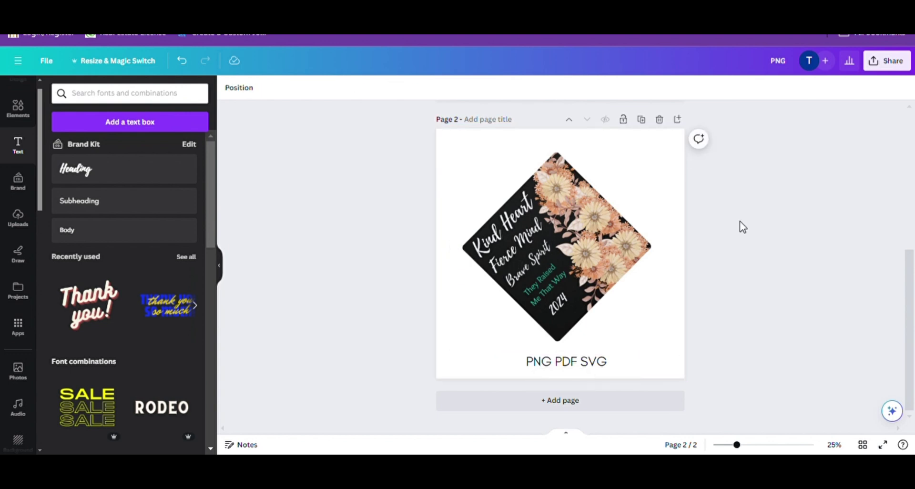
Rename the design "Graduation Cap Listing"
left_click(795, 65)
type("Graduation Cap Listing")
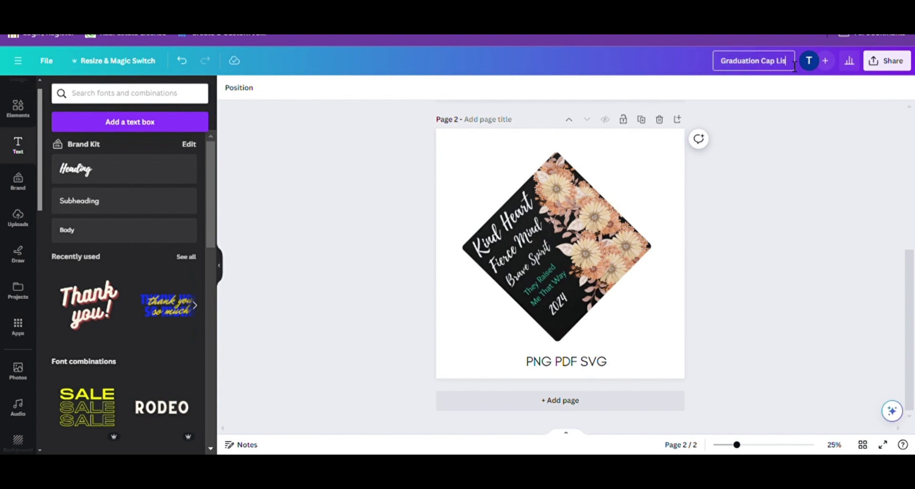
left_click(819, 162)
Download the "Graduation Cap Listing" design
left_click(887, 60)
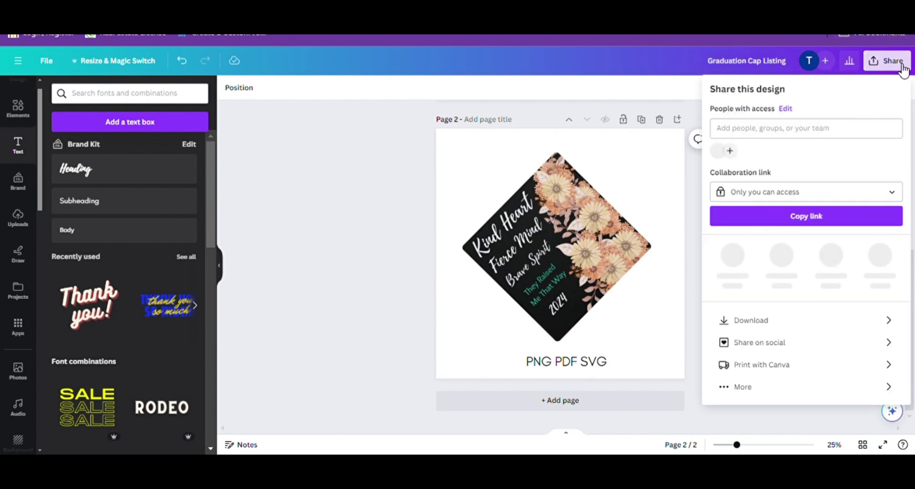
left_click(764, 313)
left_click(841, 208)
left_click(789, 373)
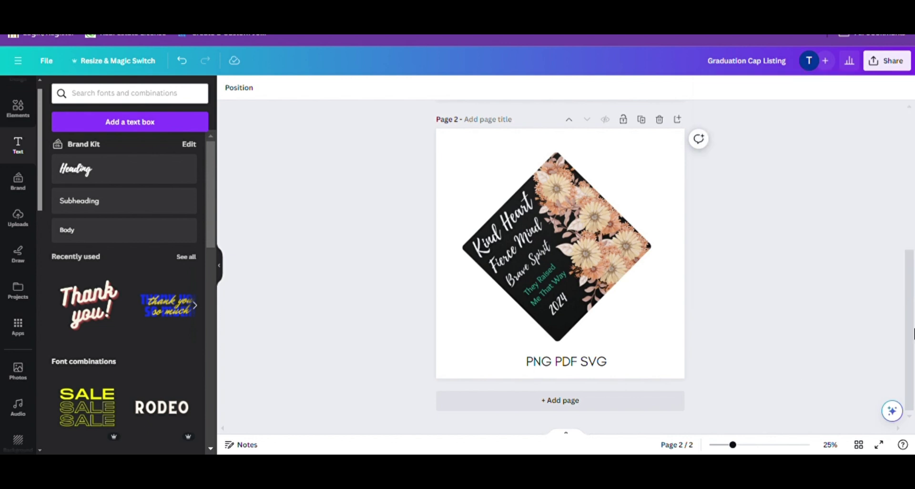